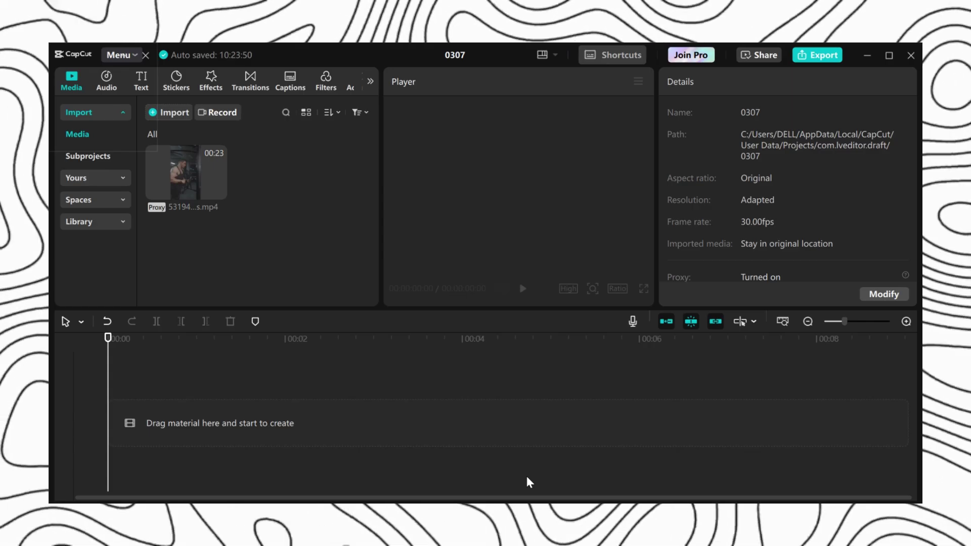
# - Place the gym clip on the timeline and insert a freeze frame at 00:00:07:04
pyautogui.moveTo(185, 172); pyautogui.dragTo(184, 432)
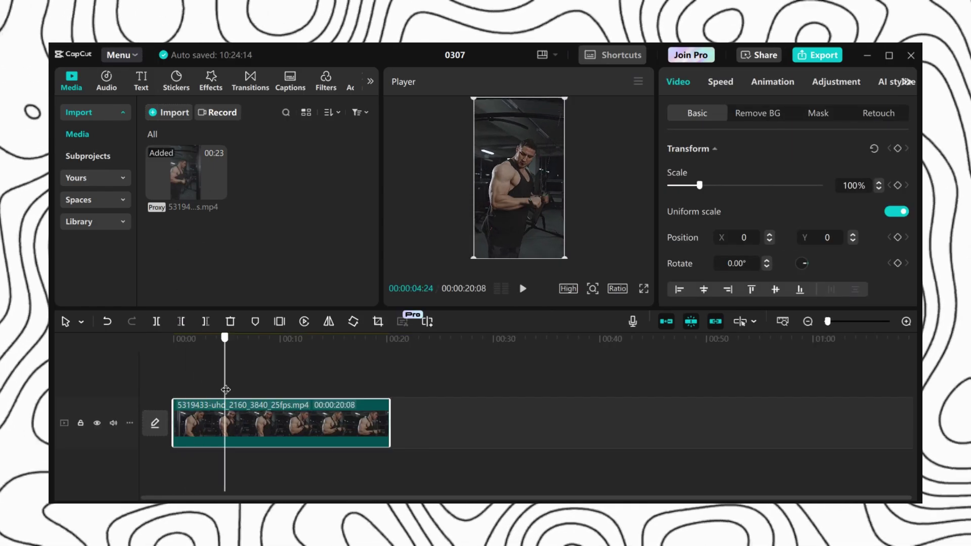
pyautogui.moveTo(225, 390); pyautogui.dragTo(242, 390)
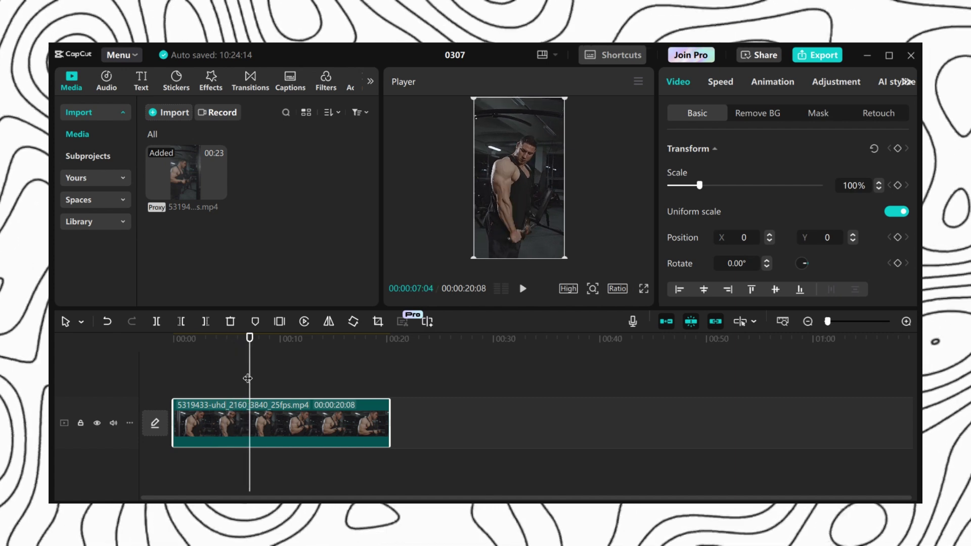
pyautogui.click(280, 321)
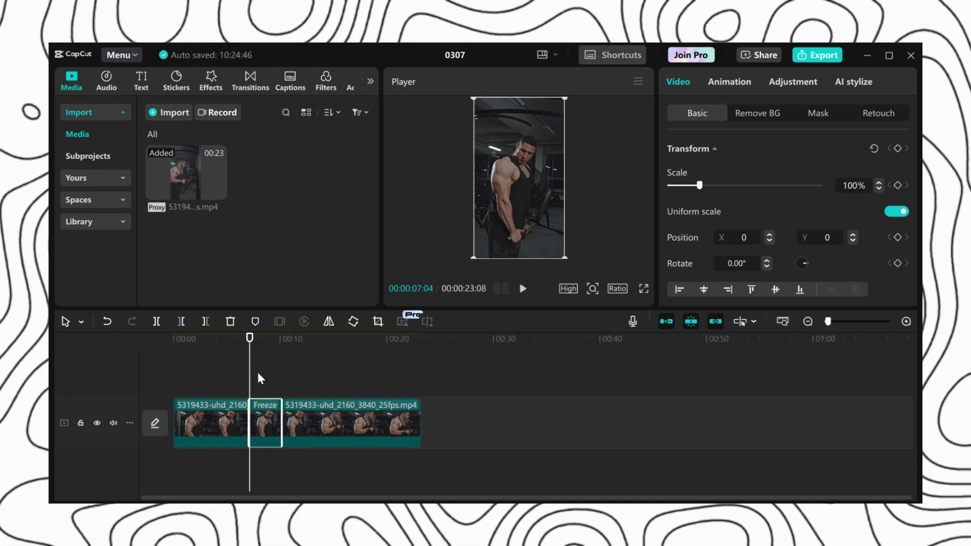
# - Place a copy of the freeze-frame clip on the track directly above the original freeze
pyautogui.moveTo(270, 432); pyautogui.dragTo(262, 406)
pyautogui.click(295, 450)
pyautogui.press('Delete')
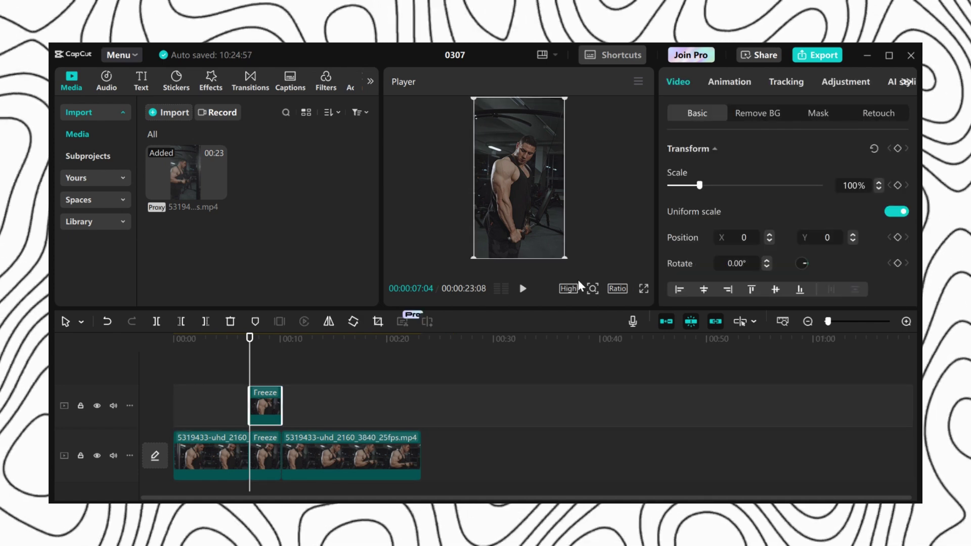
# - Draw a closed Pen mask around the arm muscle below the shoulder on the upper freeze clip
pyautogui.moveTo(567, 311); pyautogui.dragTo(619, 331)
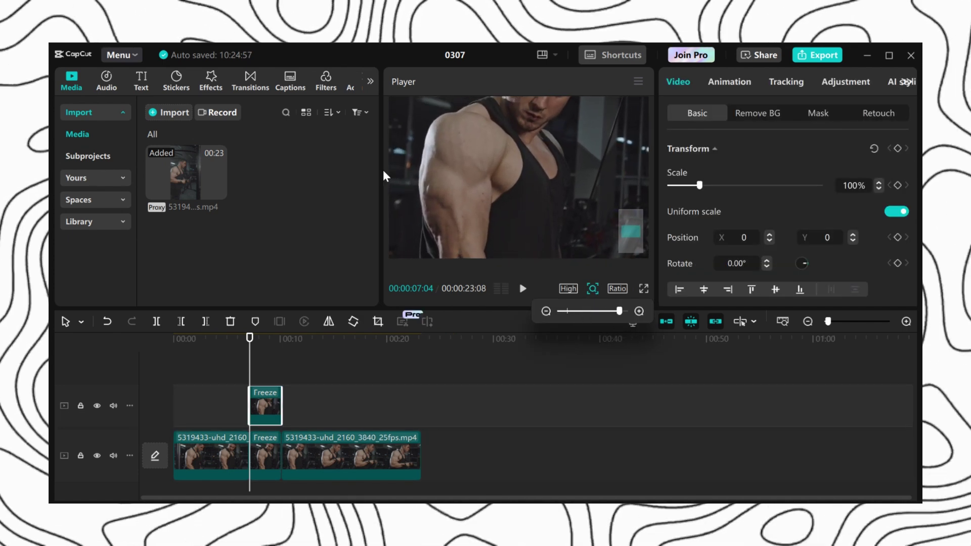
pyautogui.moveTo(633, 238); pyautogui.dragTo(630, 236)
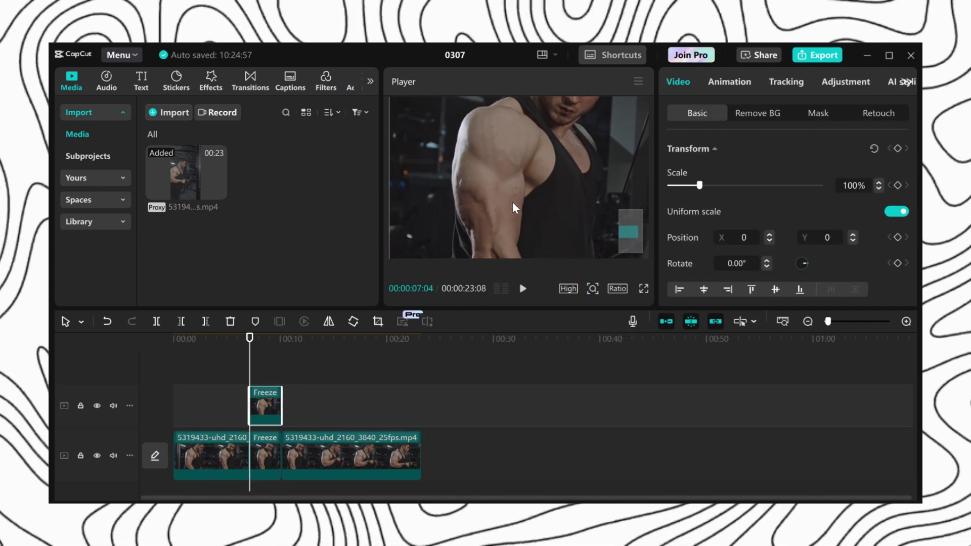
pyautogui.click(821, 115)
pyautogui.click(716, 174)
pyautogui.scroll(-2, 848, 156)
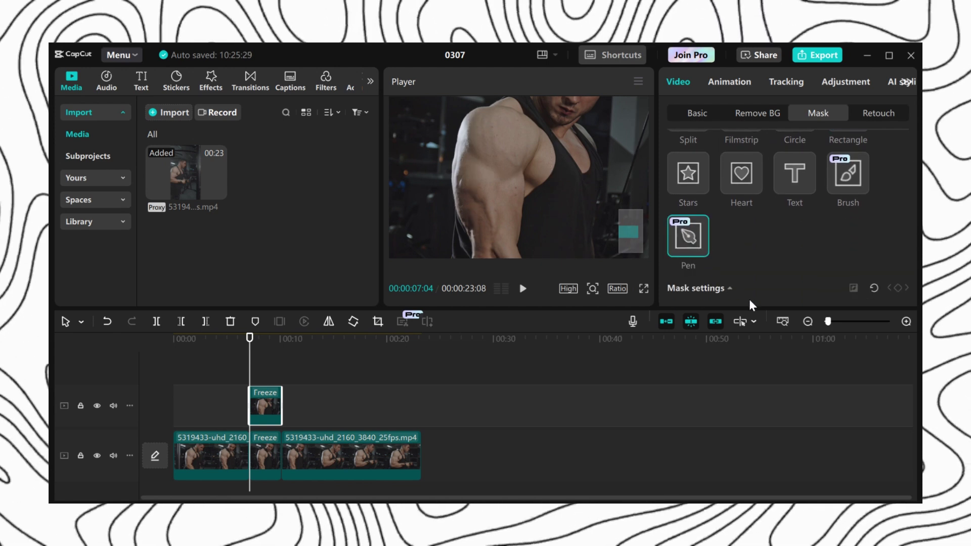
pyautogui.click(688, 239)
pyautogui.scroll(-2, 713, 236)
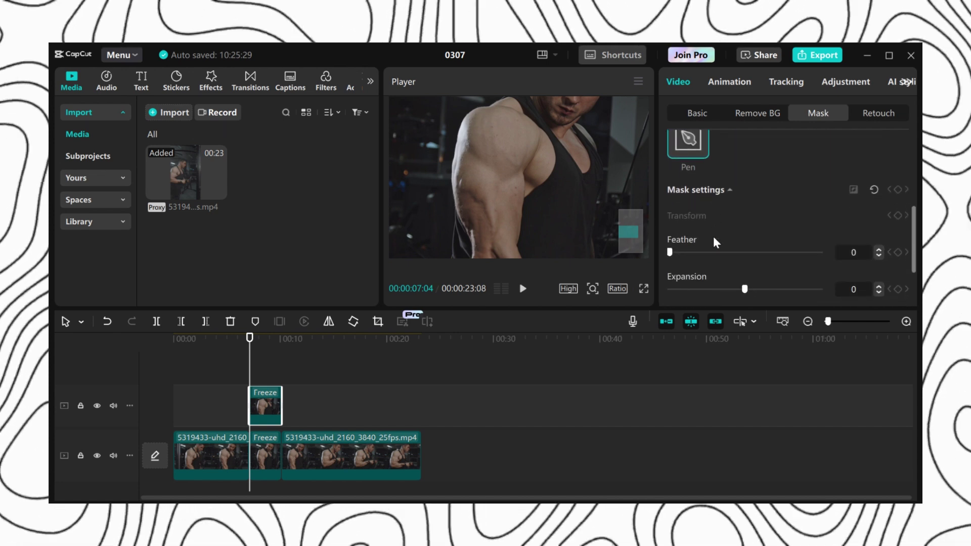
pyautogui.scroll(1, 714, 241)
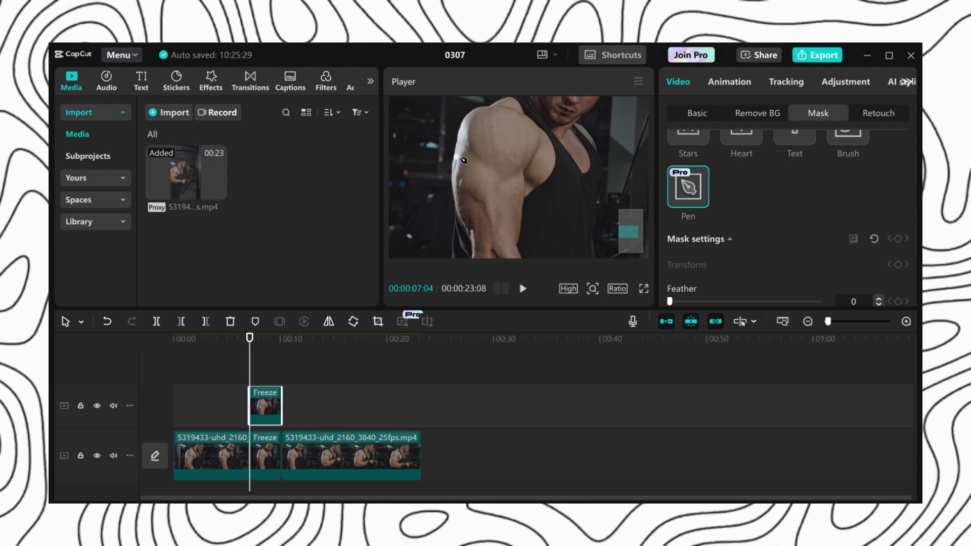
pyautogui.click(480, 163)
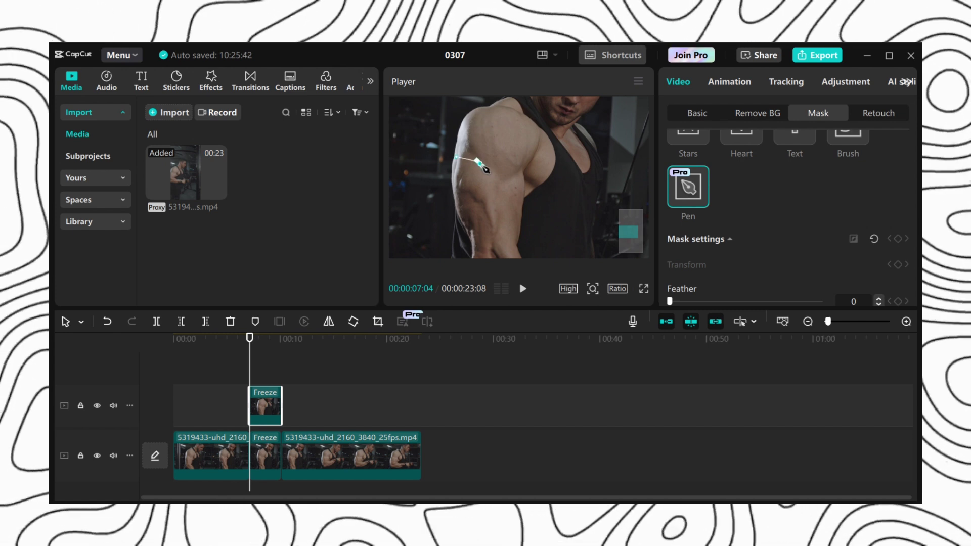
pyautogui.click(461, 216)
pyautogui.click(452, 178)
pyautogui.click(457, 158)
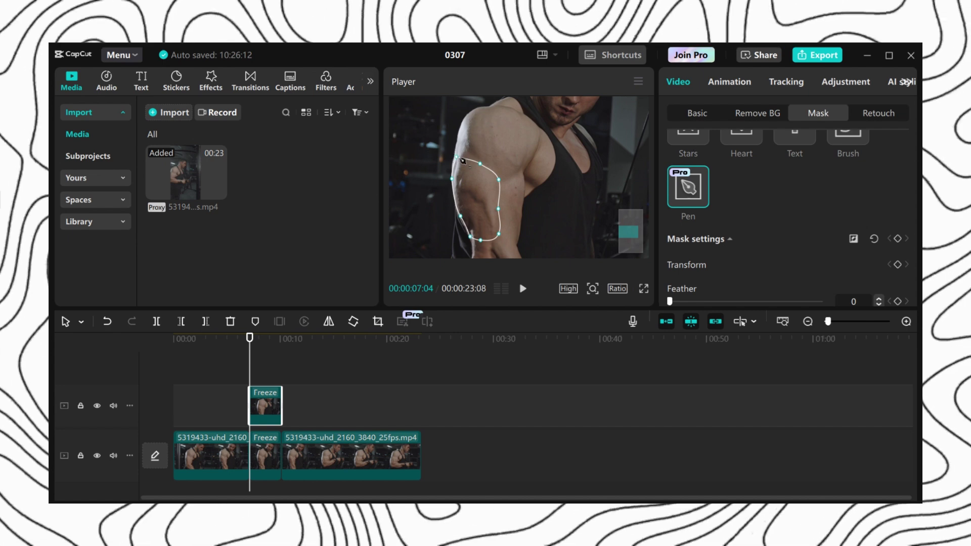
# - Refine the Pen mask by repositioning its anchor points to follow the arm muscle's outline
pyautogui.moveTo(457, 157); pyautogui.dragTo(454, 157)
pyautogui.moveTo(461, 217); pyautogui.dragTo(463, 217)
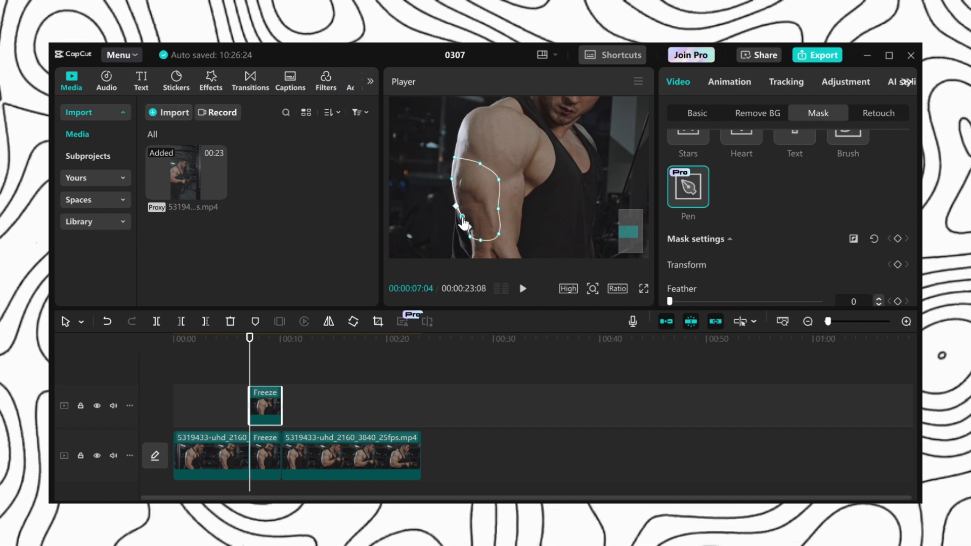
pyautogui.click(498, 235)
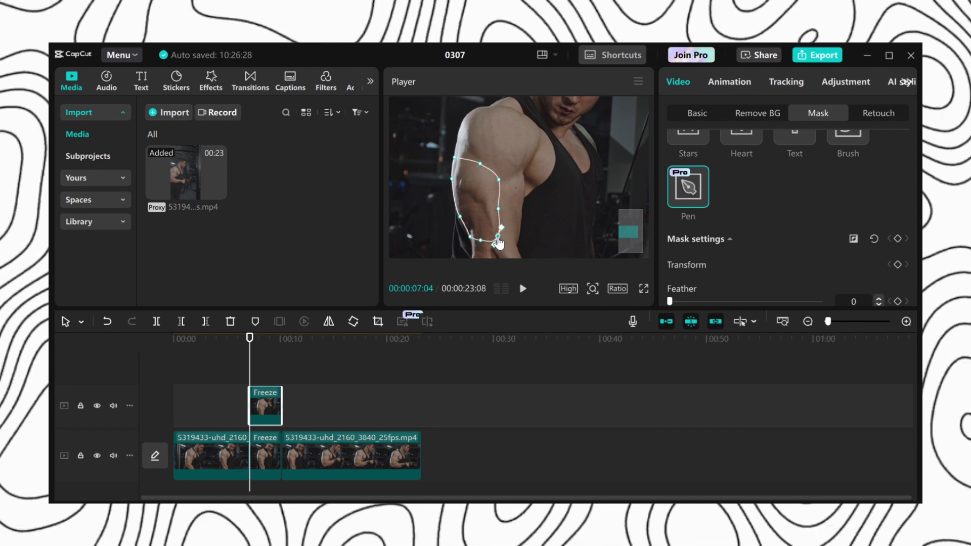
pyautogui.click(478, 162)
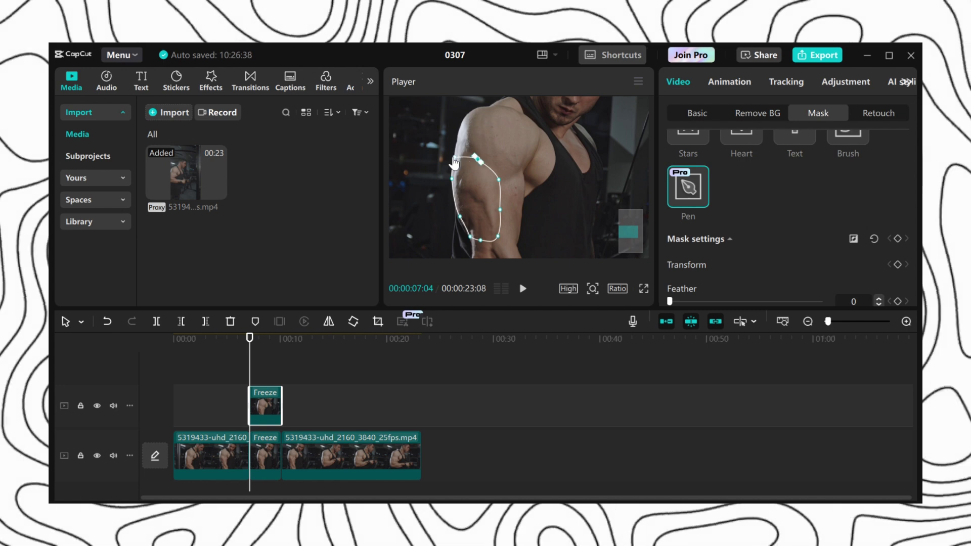
pyautogui.moveTo(454, 158); pyautogui.dragTo(456, 152)
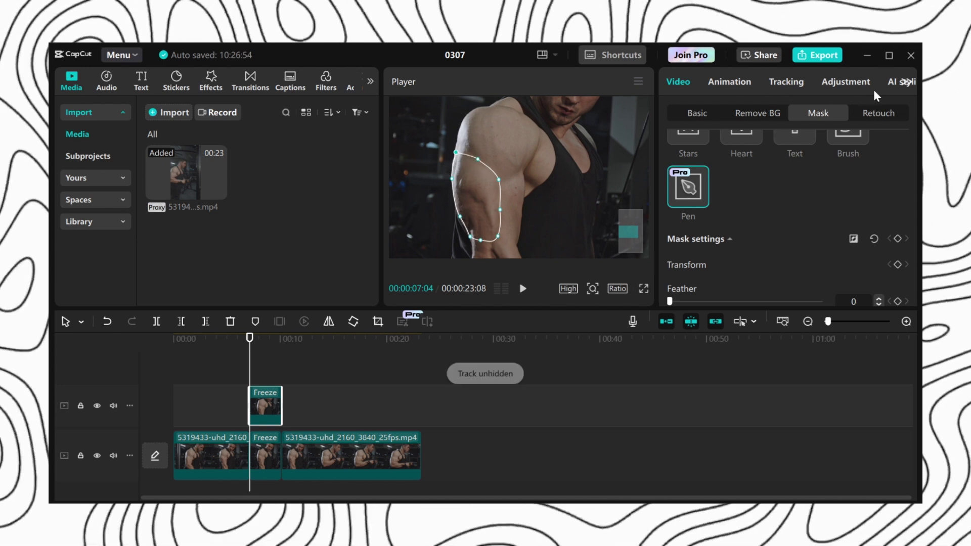
# - Flatten the masked clip's Blue curve by lowering its upper endpoint to the bottom
pyautogui.click(845, 83)
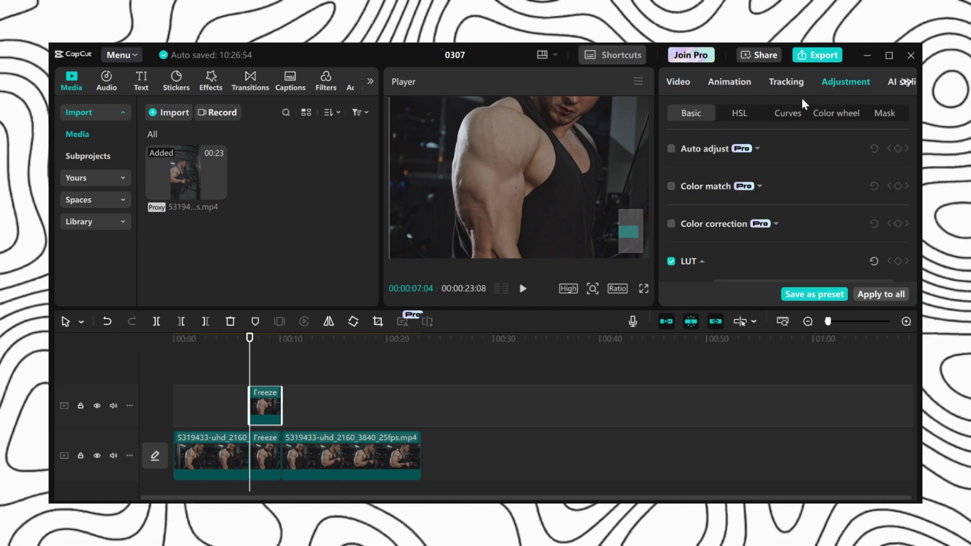
pyautogui.click(785, 113)
pyautogui.scroll(-3, 839, 202)
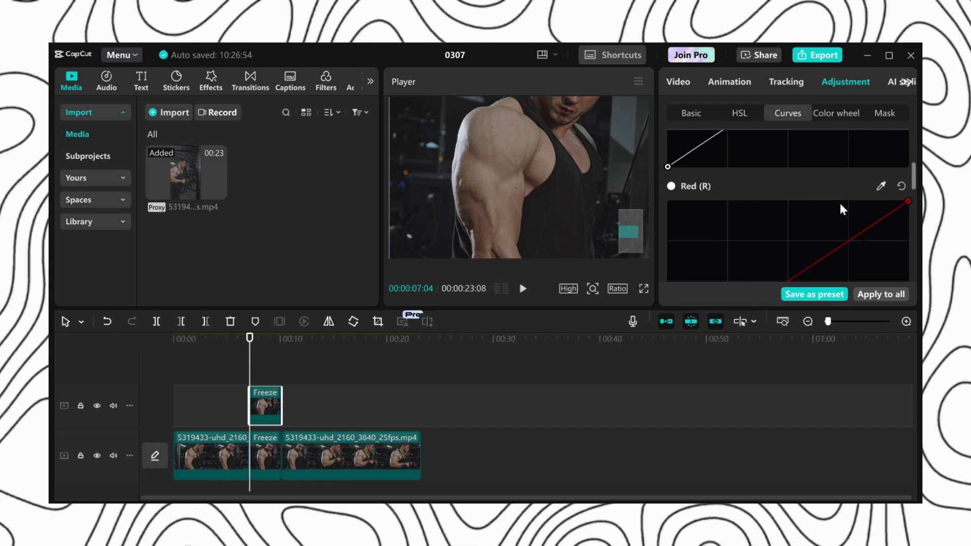
pyautogui.scroll(3, 839, 202)
pyautogui.scroll(-8, 841, 201)
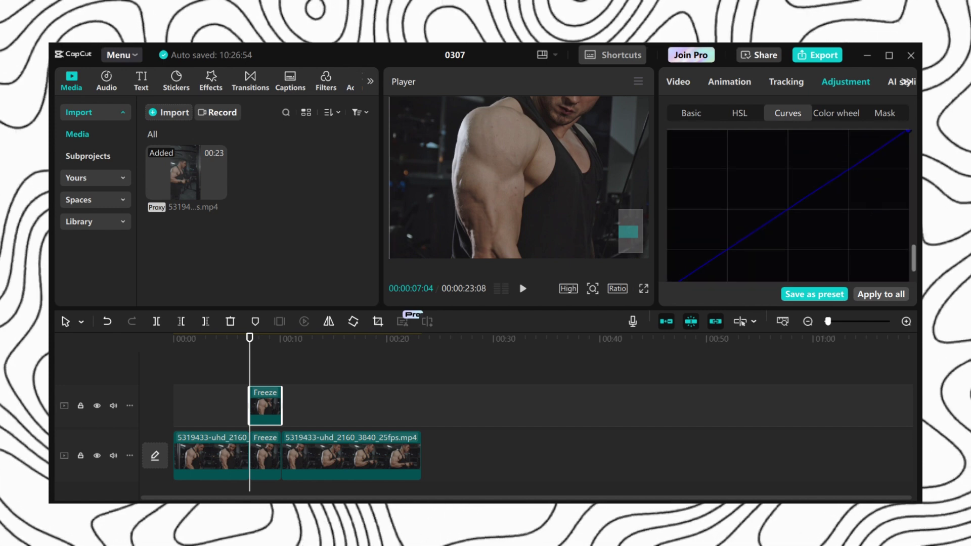
pyautogui.moveTo(907, 132); pyautogui.dragTo(914, 311)
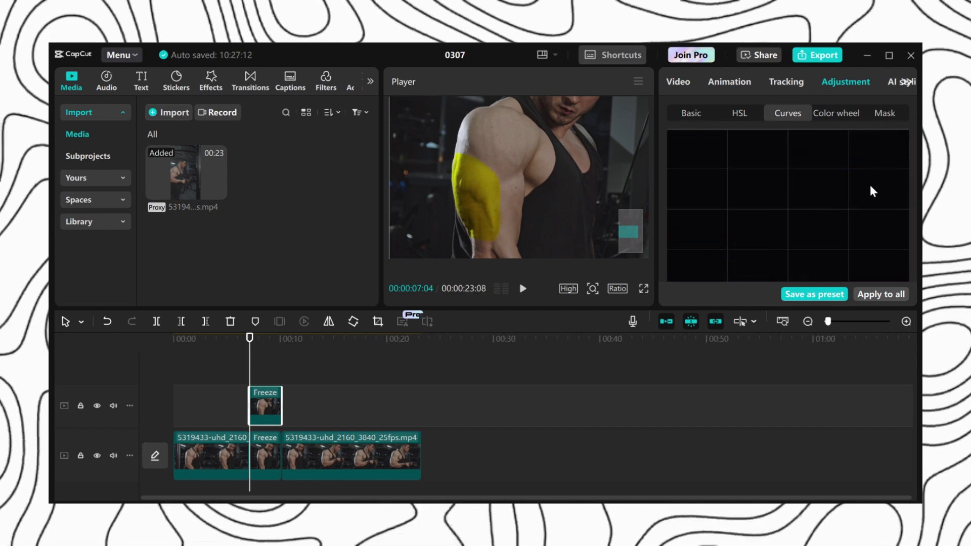
pyautogui.scroll(-2, 869, 187)
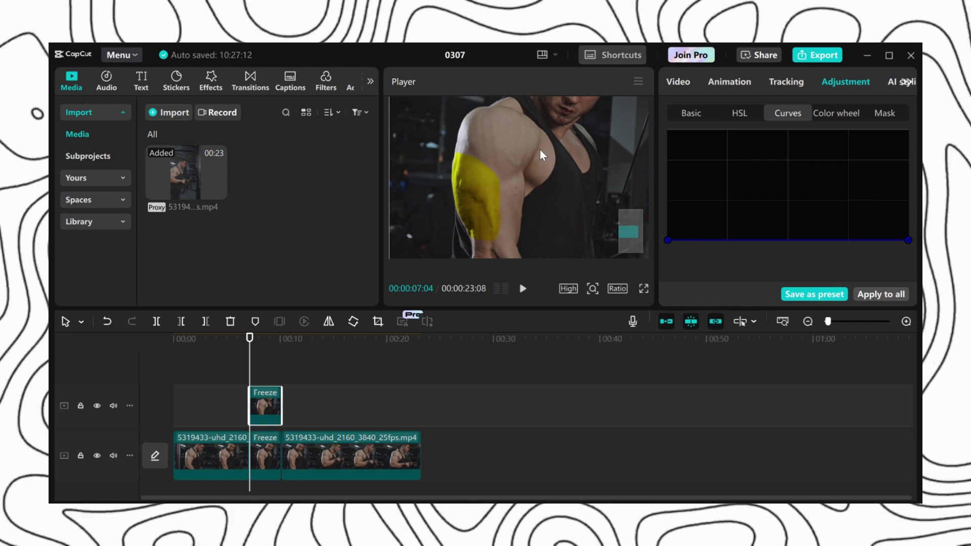
# - Flatten the masked clip's Green curve to the bottom so the arm muscle is tinted red
pyautogui.scroll(3, 879, 225)
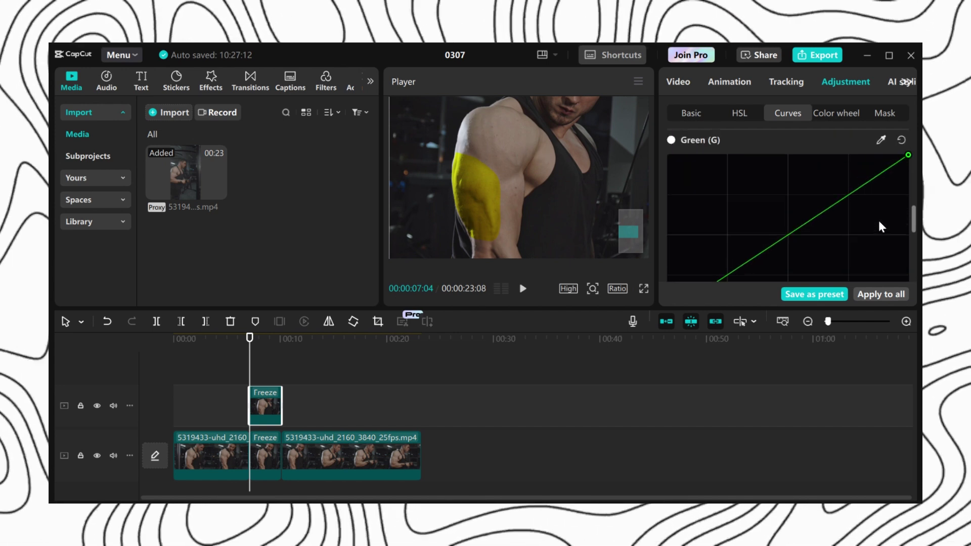
pyautogui.scroll(2, 881, 226)
pyautogui.moveTo(905, 190); pyautogui.dragTo(912, 408)
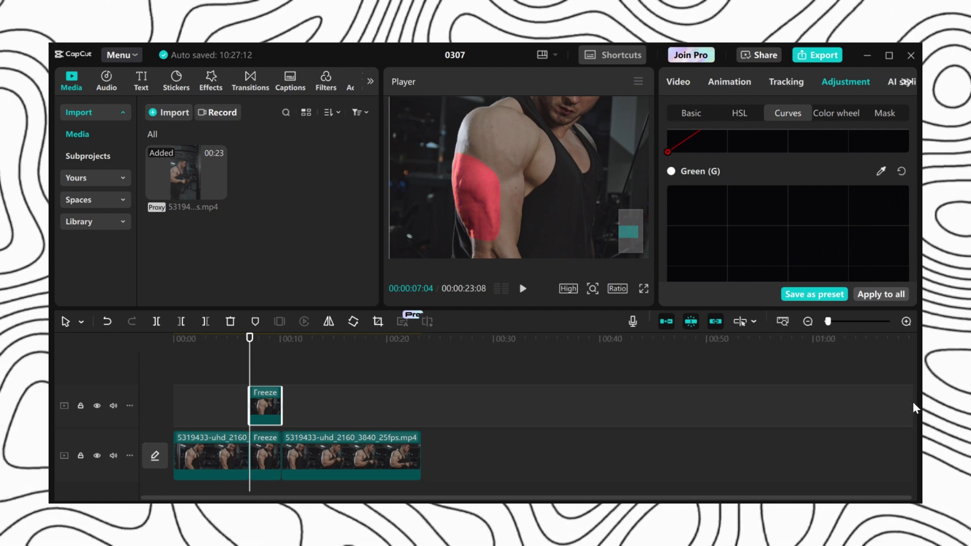
pyautogui.scroll(-4, 913, 184)
pyautogui.moveTo(910, 184); pyautogui.dragTo(914, 208)
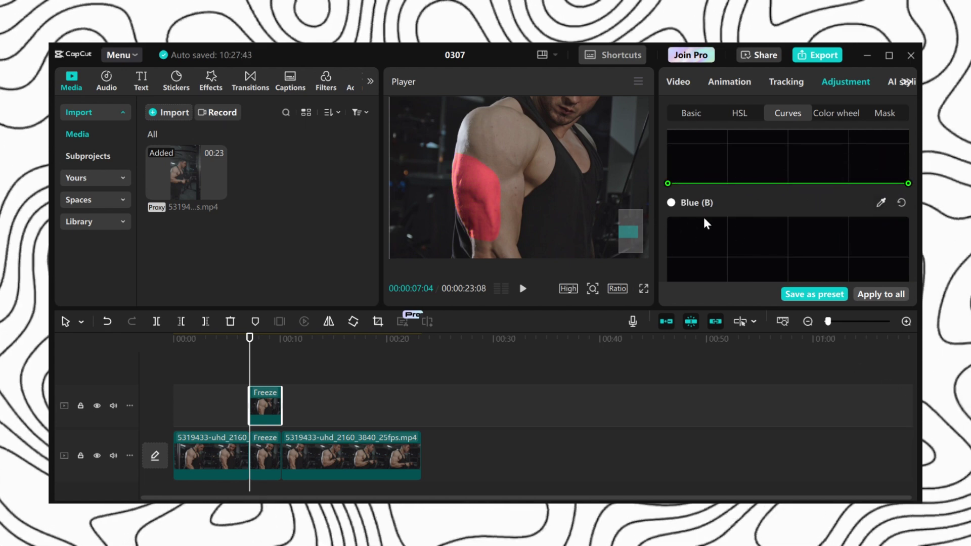
# - Set the Pen mask's Feather to 40 on the upper freeze clip
pyautogui.click(677, 83)
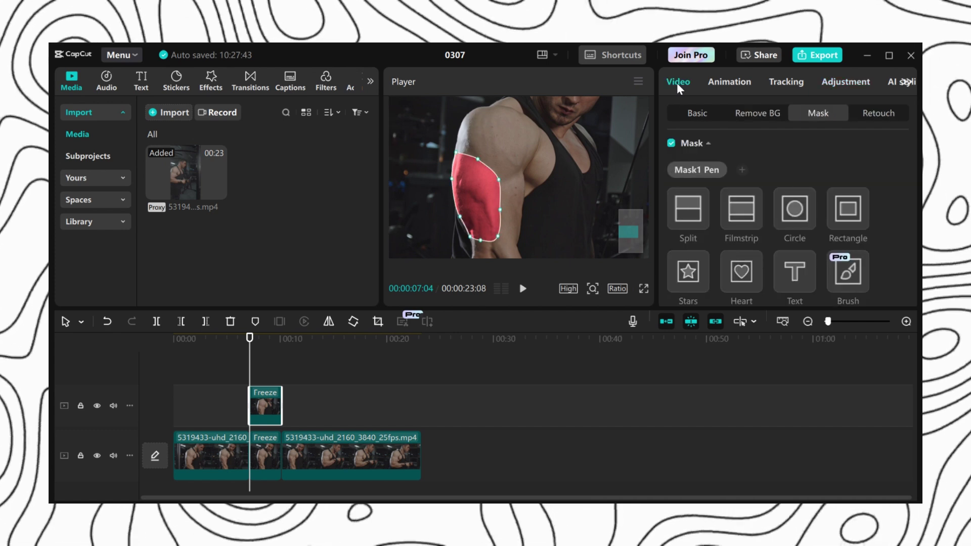
pyautogui.scroll(-2, 769, 248)
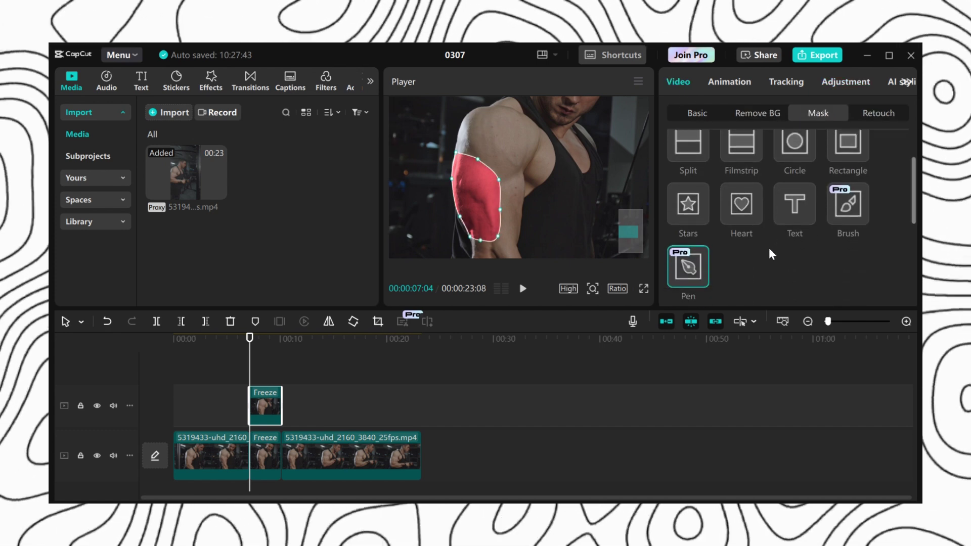
pyautogui.scroll(-5, 769, 248)
pyautogui.scroll(1, 750, 249)
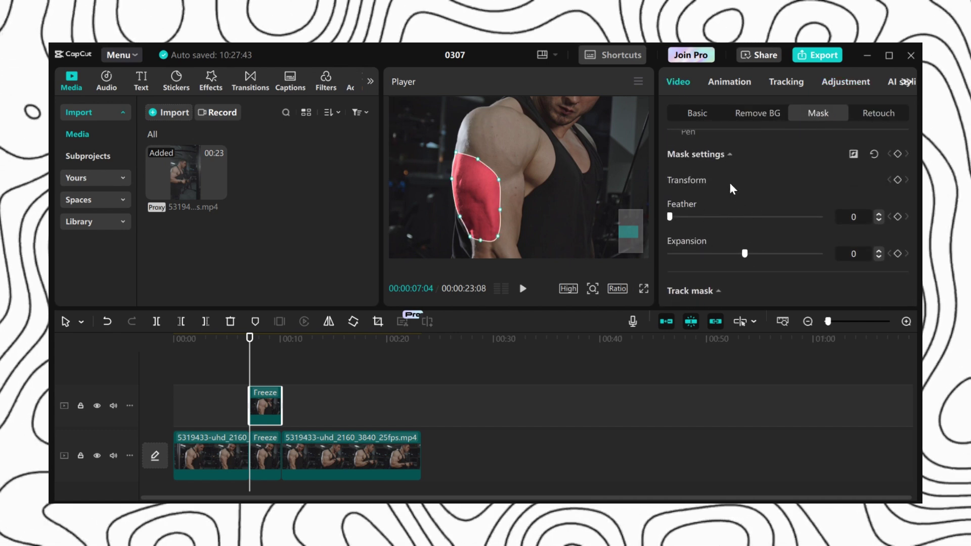
pyautogui.click(711, 216)
pyautogui.moveTo(770, 219); pyautogui.dragTo(743, 220)
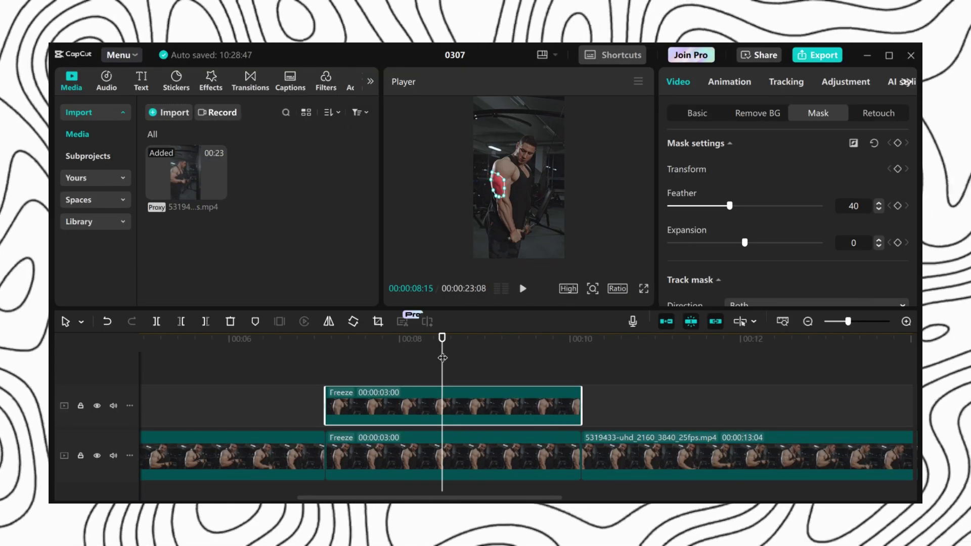
# - Add mask Expansion keyframes to the upper freeze clip at 00:00:07:04 and 00:00:07:24
pyautogui.moveTo(442, 358); pyautogui.dragTo(319, 371)
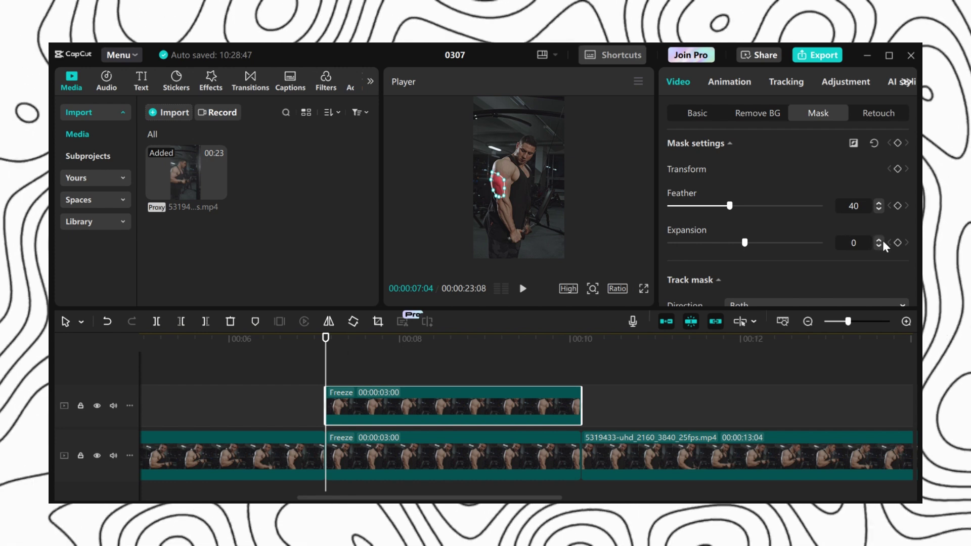
pyautogui.click(897, 243)
pyautogui.click(354, 373)
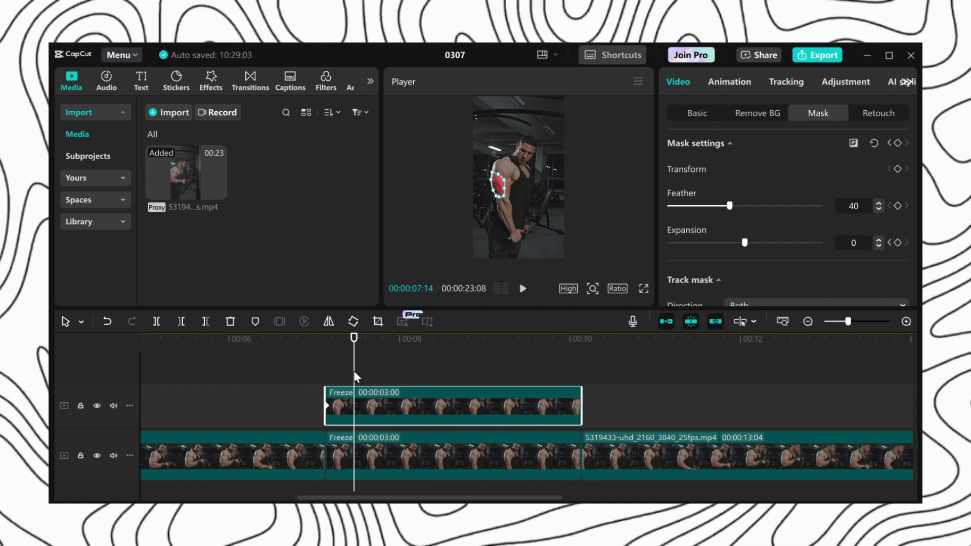
pyautogui.hotkey('shift', 'Right')
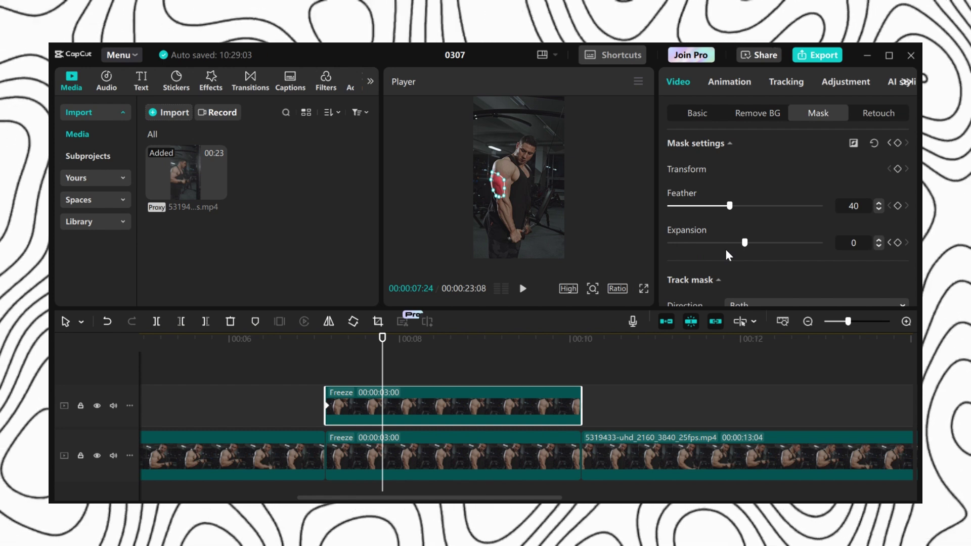
pyautogui.click(899, 241)
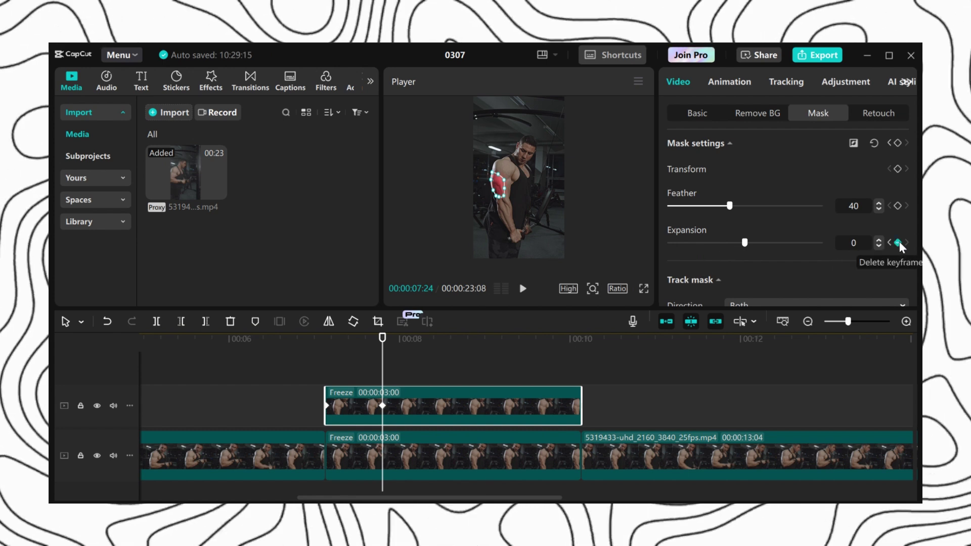
# - Add mask Expansion keyframes at 00:00:08:14 and 00:00:09:04, each 20 frames after the previous one
pyautogui.hotkey('shift', 'Right')
pyautogui.hotkey('shift', 'Right')
pyautogui.click(899, 245)
pyautogui.hotkey('shift', 'Right')
pyautogui.hotkey('shift', 'Right')
pyautogui.click(899, 245)
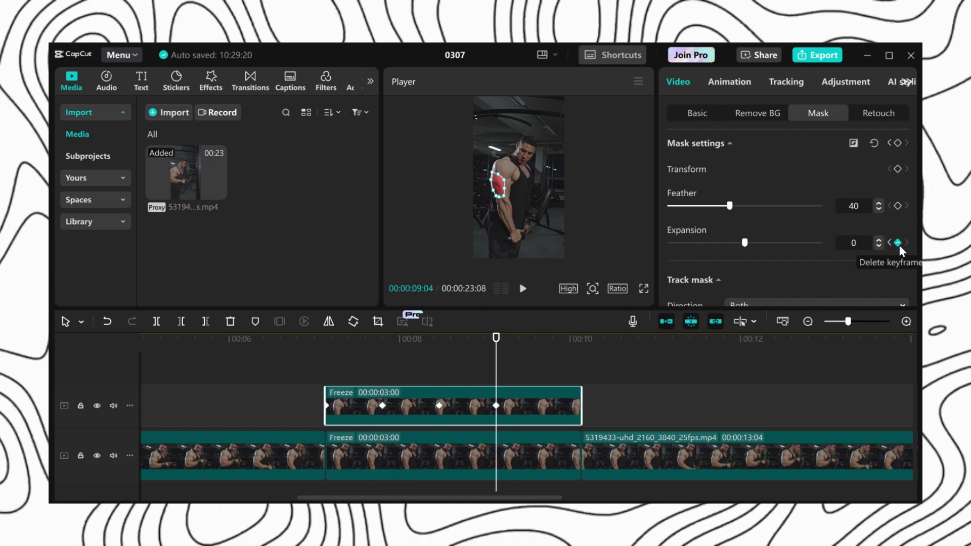
# - Add a mask Expansion keyframe 20 frames further along the upper freeze clip, at 00:00:09:24
pyautogui.press('Right')
pyautogui.press('Right')
pyautogui.press('Right')
pyautogui.press('Right')
pyautogui.press('Right')
pyautogui.press('Right')
pyautogui.press('Right')
pyautogui.press('Right')
pyautogui.press('Right')
pyautogui.press('Right')
pyautogui.press('Right')
pyautogui.press('Right')
pyautogui.press('Right')
pyautogui.press('Right')
pyautogui.press('Right')
pyautogui.press('Right')
pyautogui.press('Right')
pyautogui.press('Right')
pyautogui.press('Right')
pyautogui.press('Right')
pyautogui.click(898, 244)
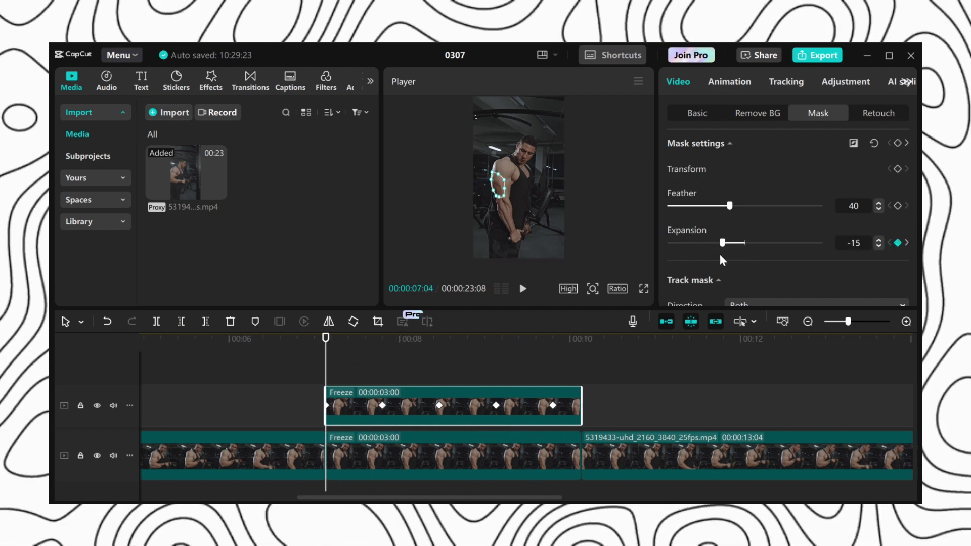
# - Lower the mask Expansion below zero at the 00:00:07:04 and 00:00:08:14 keyframes, shrinking the red area
pyautogui.moveTo(721, 255); pyautogui.dragTo(732, 256)
pyautogui.click(593, 288)
pyautogui.moveTo(560, 310); pyautogui.dragTo(623, 323)
pyautogui.click(404, 363)
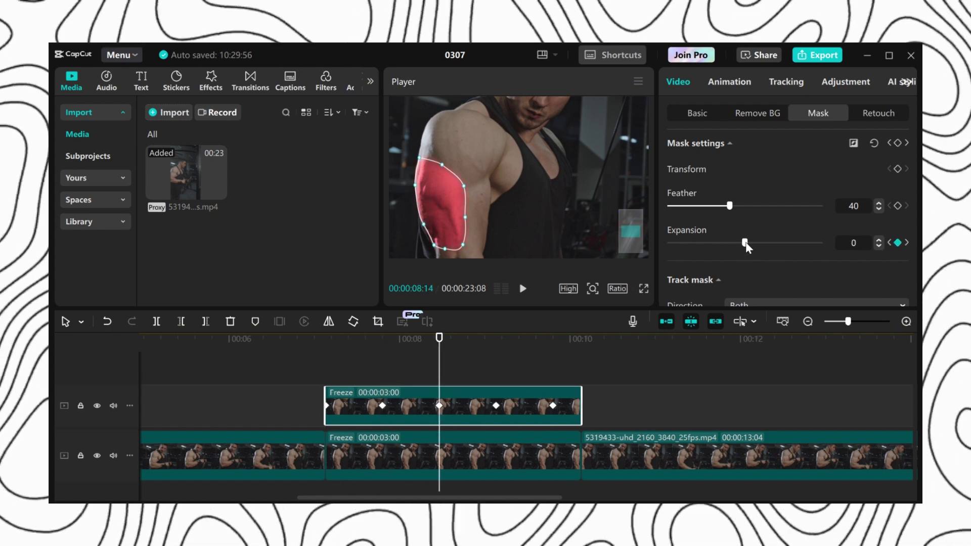
pyautogui.moveTo(745, 243); pyautogui.dragTo(726, 244)
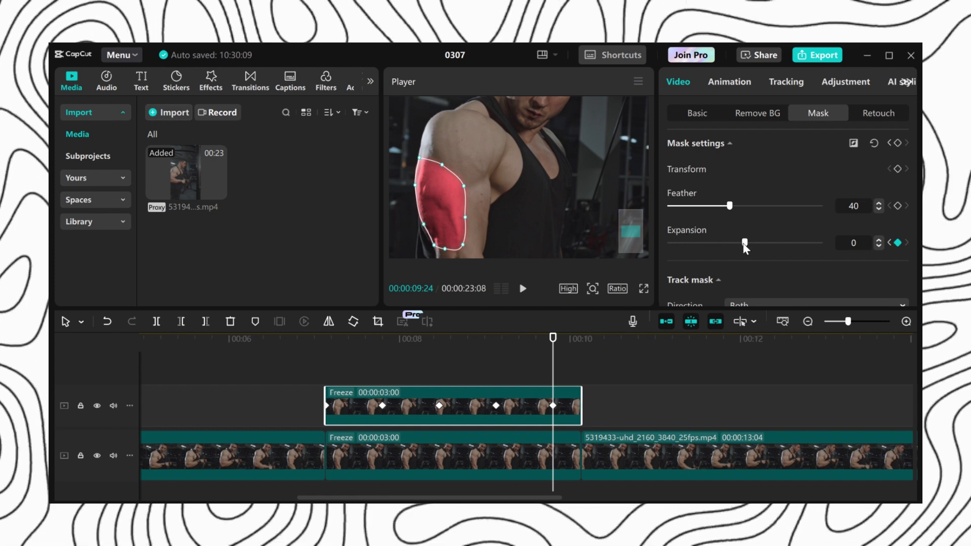
# - Set the mask Expansion to -13 at the 00:00:09:24 keyframe of the upper freeze clip and play back the pulsing effect
pyautogui.moveTo(741, 244); pyautogui.dragTo(723, 244)
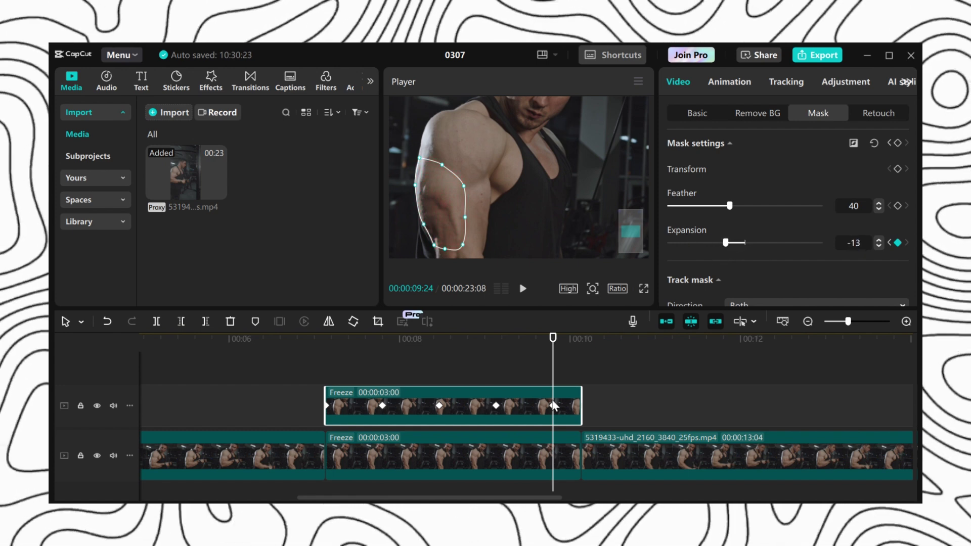
pyautogui.click(261, 363)
pyautogui.press('space')
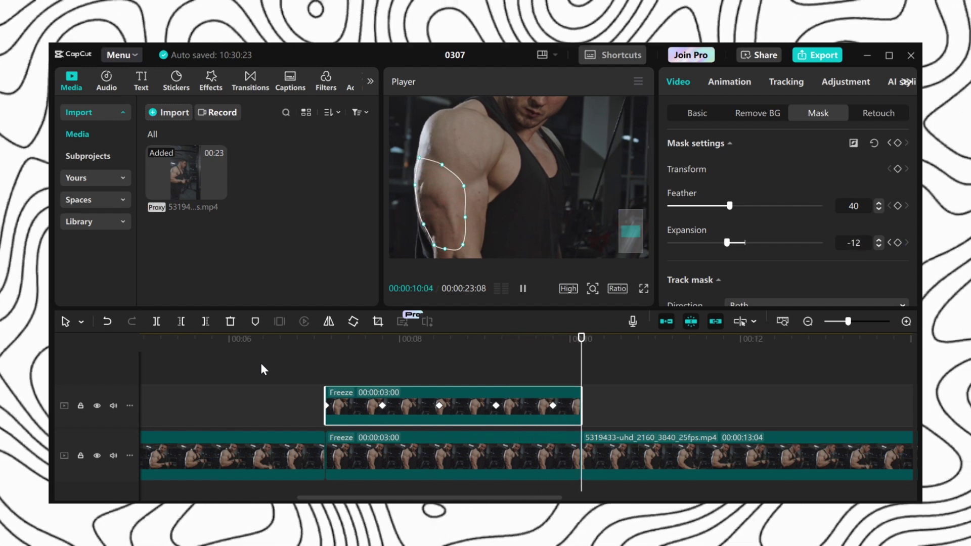
# - Trim the ends of both freeze clips together to the last Expansion keyframe at 00:00:09:24
pyautogui.click(543, 384)
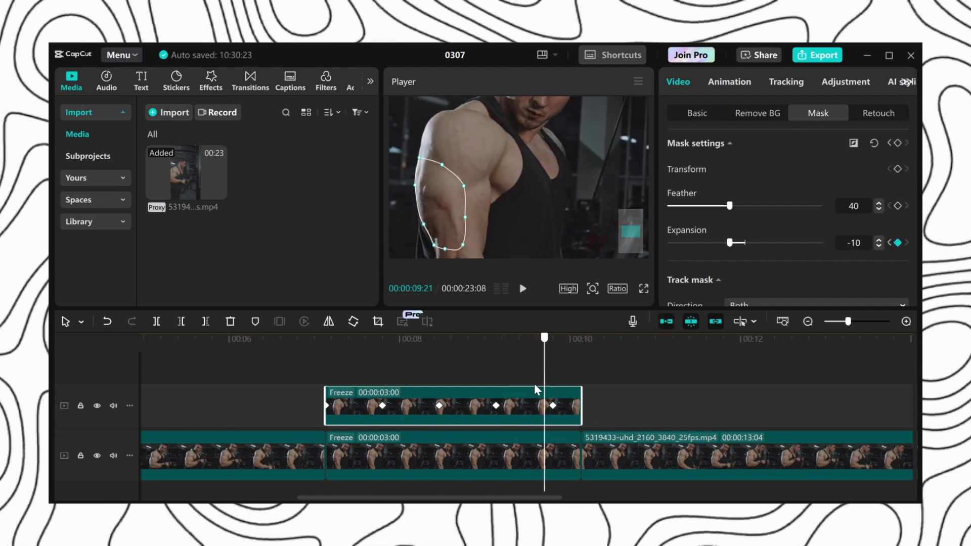
pyautogui.scroll(-1, 557, 385)
pyautogui.keyDown('ctrl'); pyautogui.click(560, 419); pyautogui.keyUp('ctrl')
pyautogui.press('w')
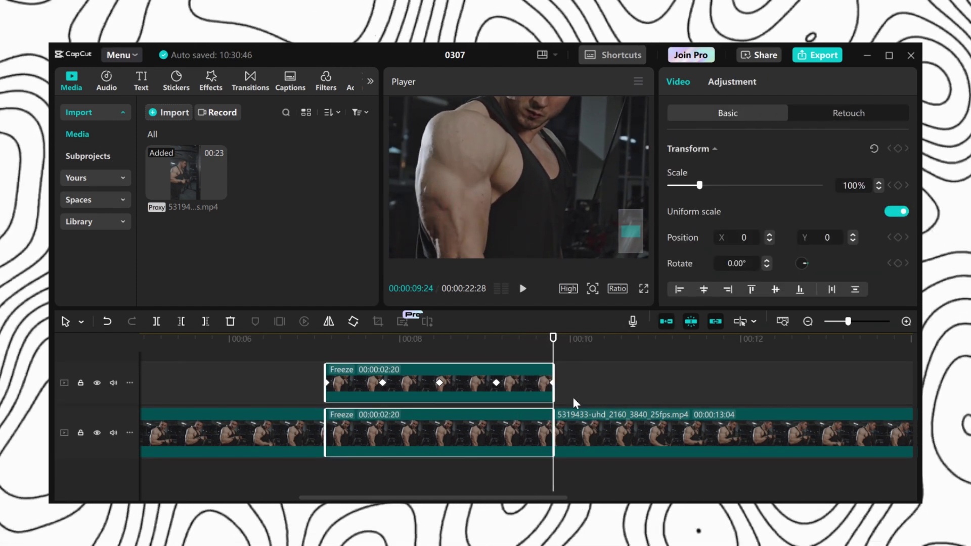
# - Show the variable speed animation graph on the upper freeze clip and open the curve options for its mask Expansion keyframes
pyautogui.rightClick(397, 378)
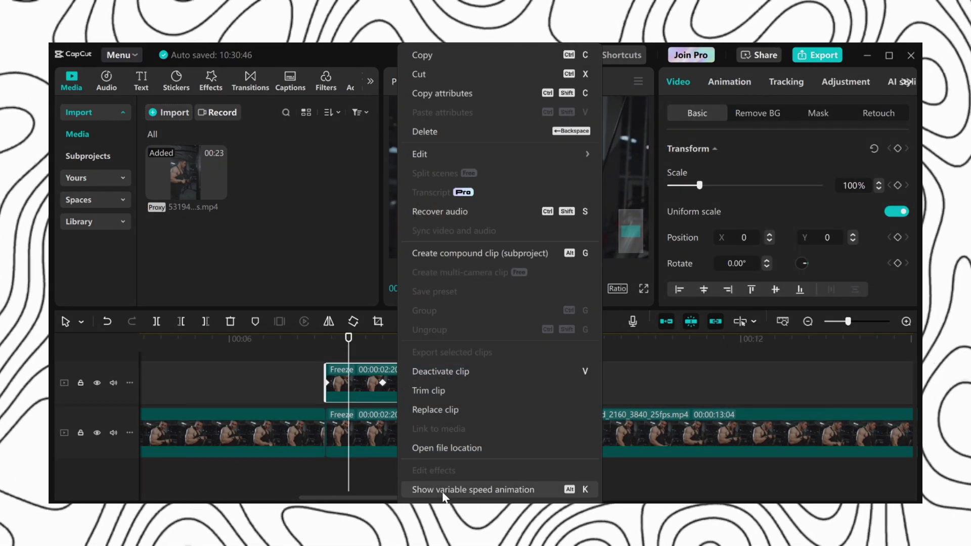
pyautogui.click(443, 490)
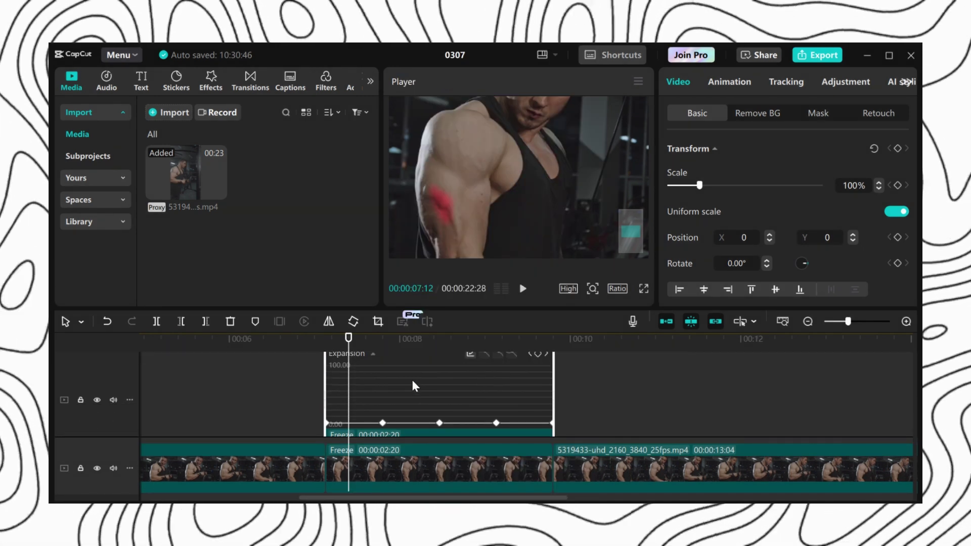
pyautogui.click(384, 406)
pyautogui.scroll(2, 452, 400)
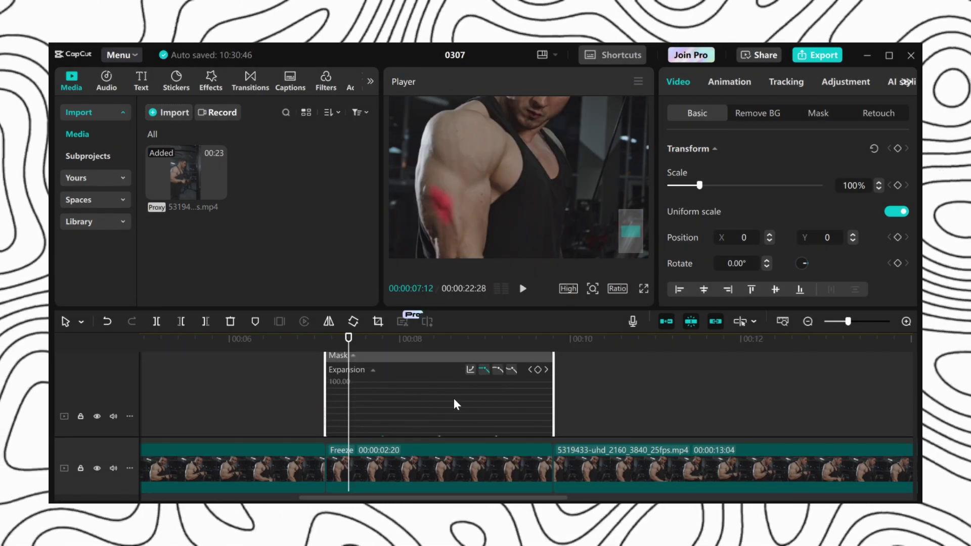
pyautogui.click(470, 369)
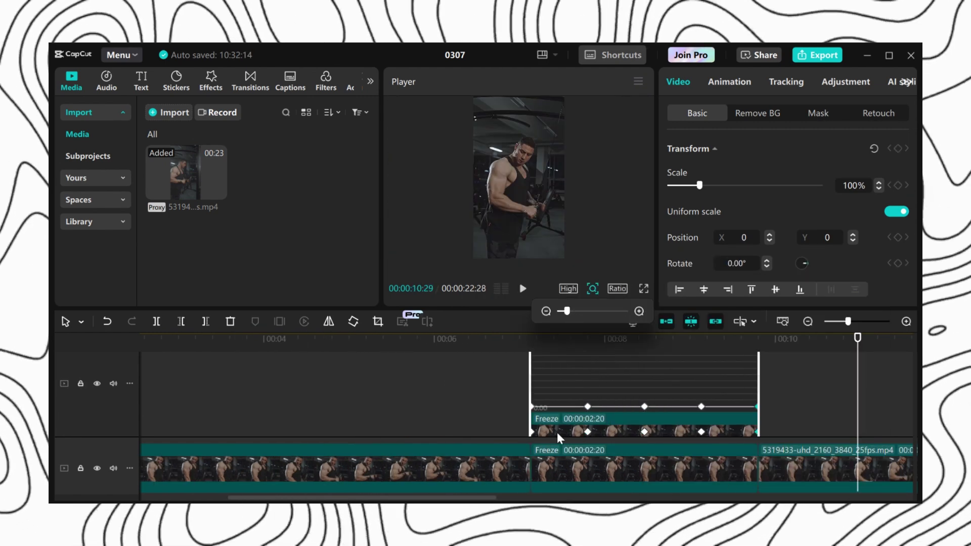
pyautogui.scroll(-2, 557, 433)
pyautogui.rightClick(689, 405)
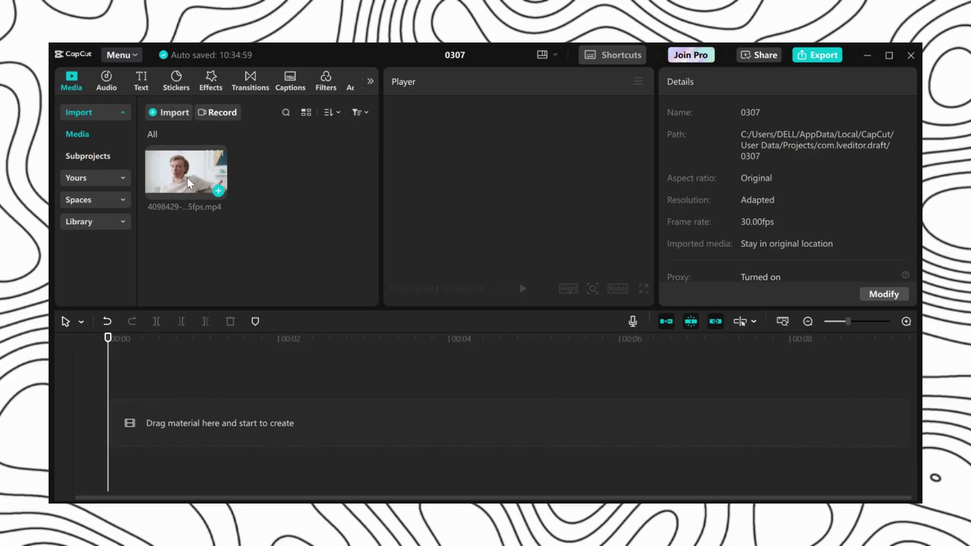
# - Add the imported clip 4098429-sd_960_506_25fps.mp4 to the empty timeline and trim it to a length of 00:00:05:21
pyautogui.moveTo(190, 167); pyautogui.dragTo(244, 426)
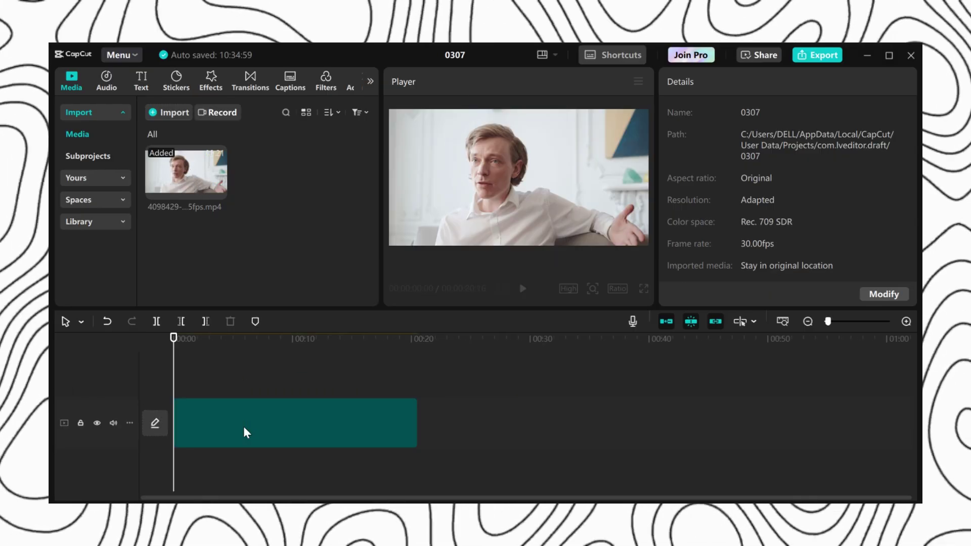
pyautogui.moveTo(174, 394); pyautogui.dragTo(231, 409)
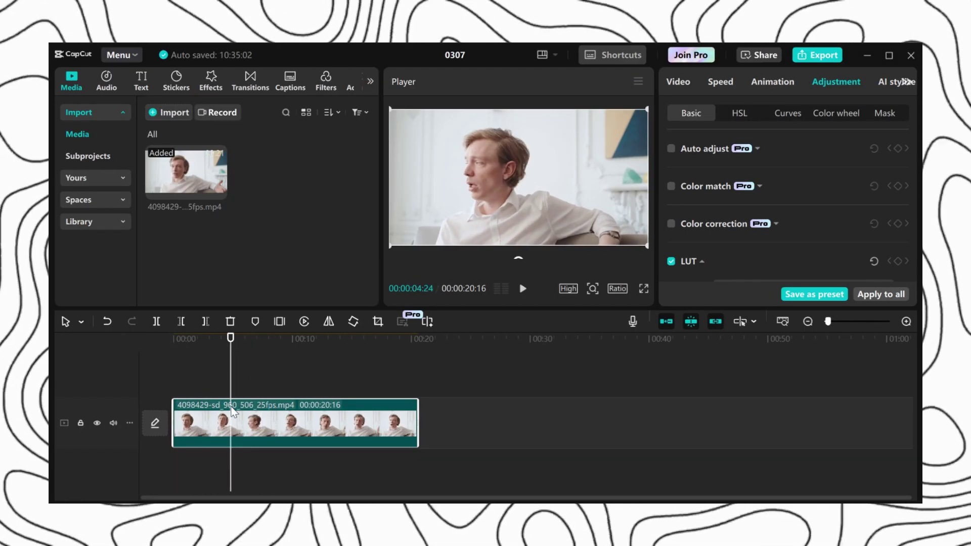
pyautogui.moveTo(174, 383); pyautogui.dragTo(218, 383)
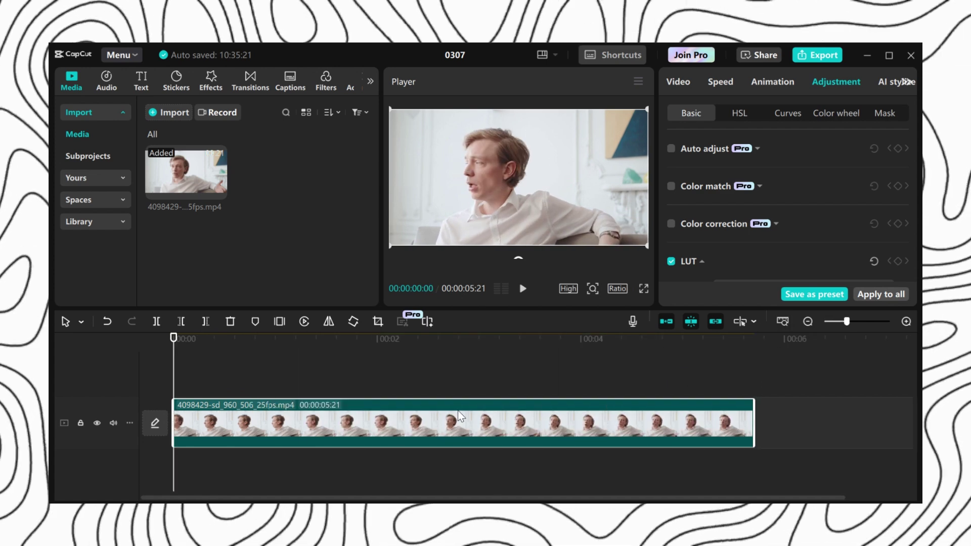
# - Split the clip at 00:00:03:00 and place a copy of its second part on the track directly above
pyautogui.moveTo(178, 377); pyautogui.dragTo(480, 382)
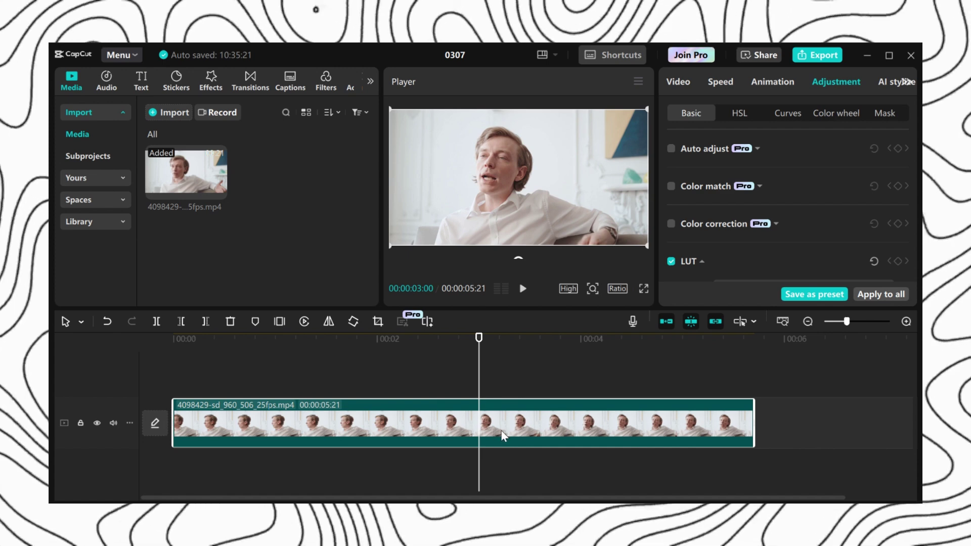
pyautogui.hotkey('ctrl', 'b')
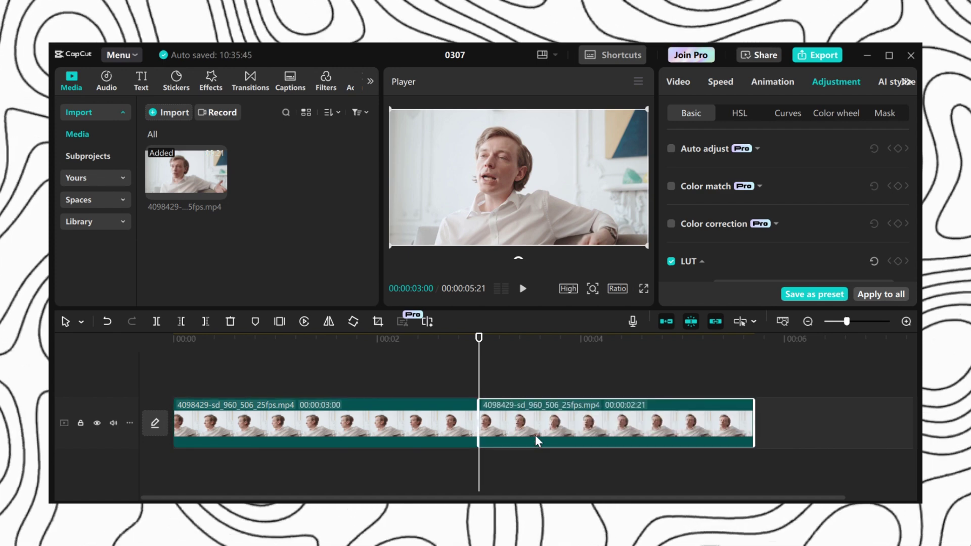
pyautogui.moveTo(536, 431); pyautogui.dragTo(534, 375)
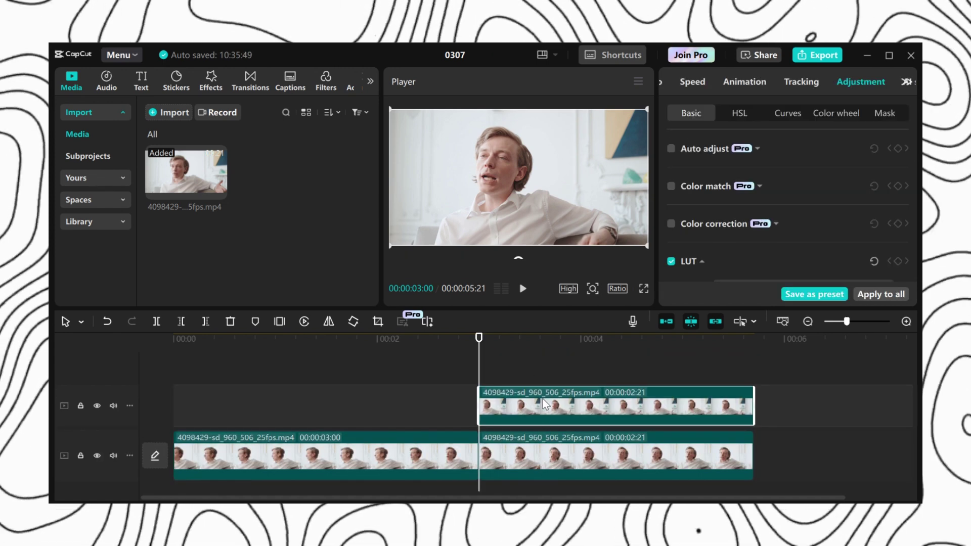
# - Cut out the man's face and neck on the upper clip with the Custom removal brush at size 28 and apply the cutout
pyautogui.click(905, 82)
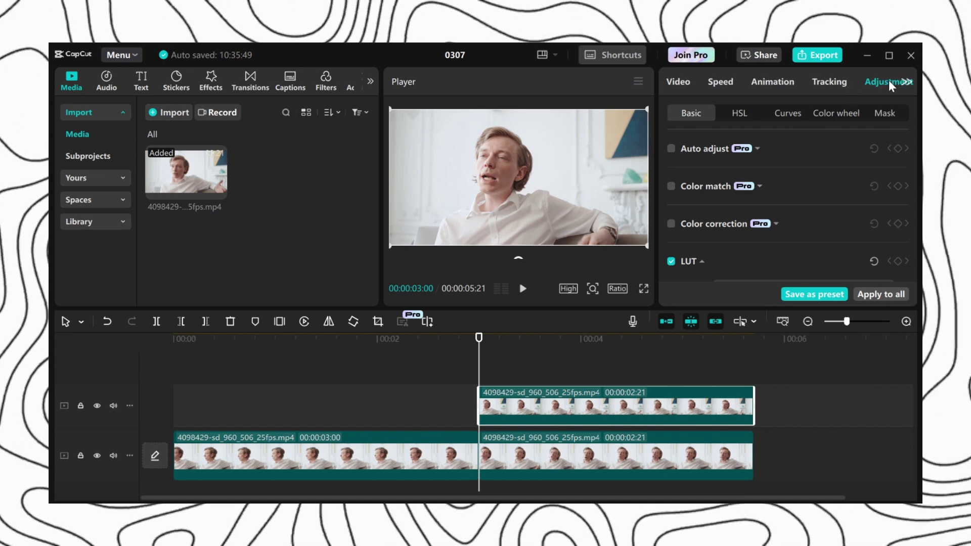
pyautogui.click(678, 82)
pyautogui.click(764, 113)
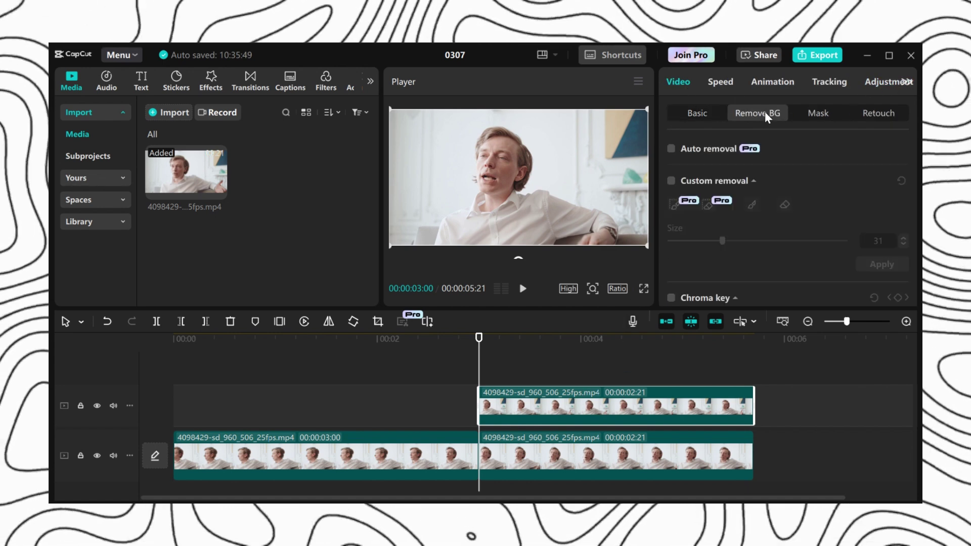
pyautogui.click(672, 181)
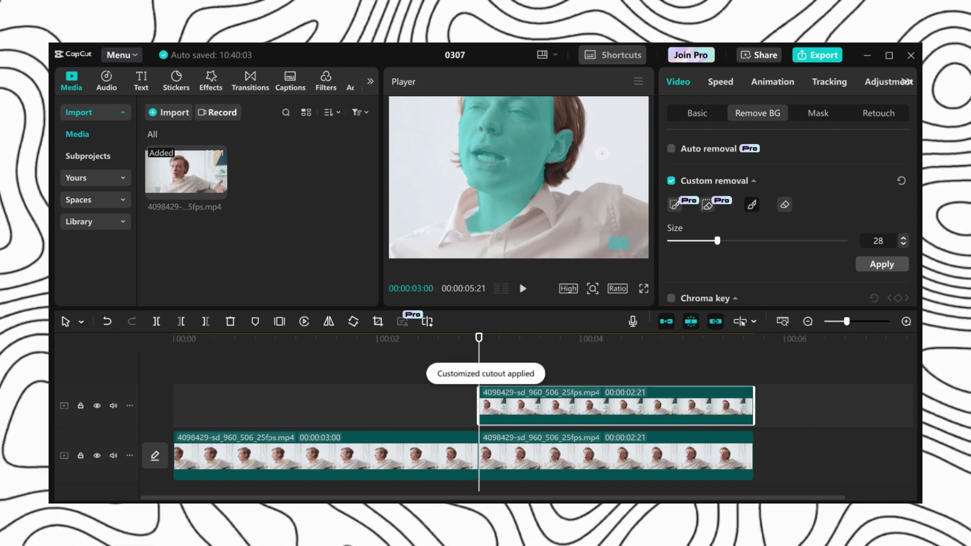
pyautogui.click(882, 264)
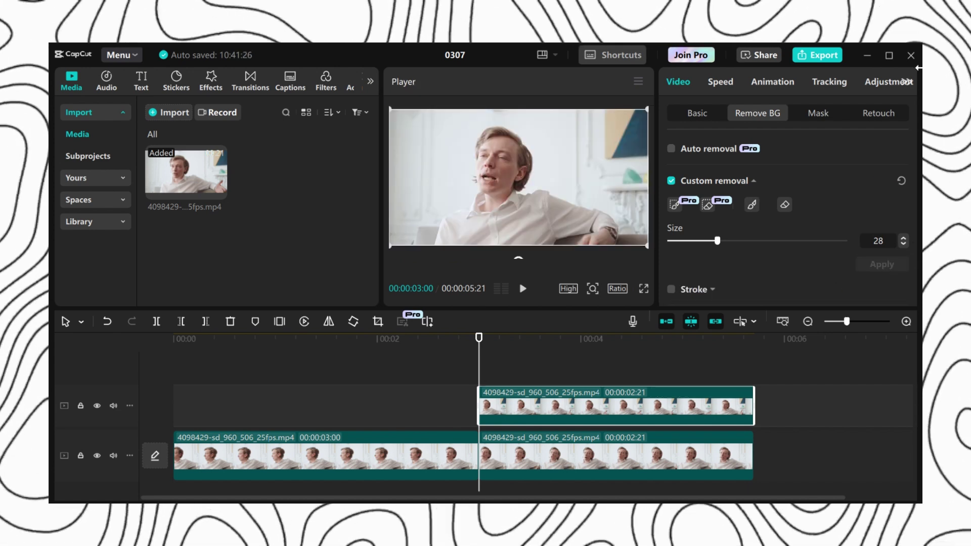
# - Try darkening the face cutout by lowering the highlight end of its Luma curve
pyautogui.click(886, 81)
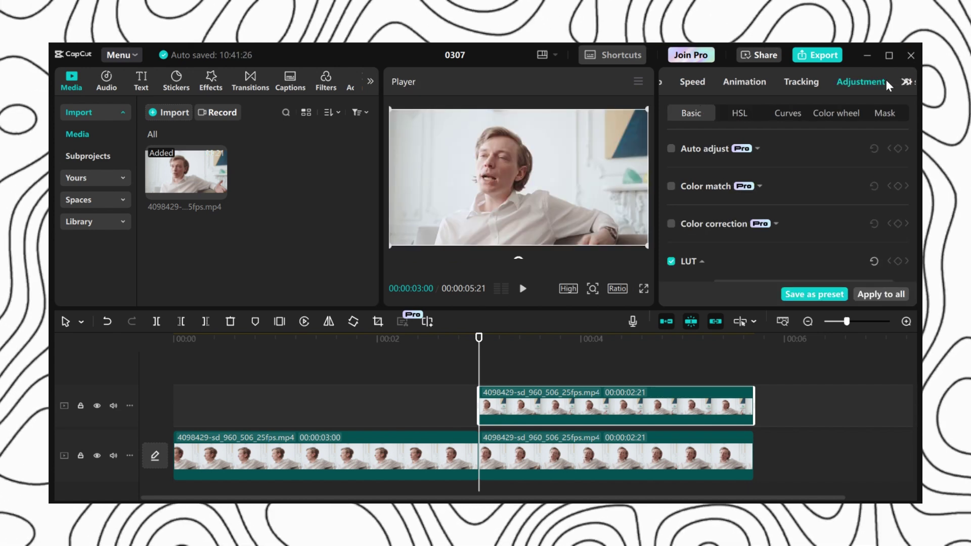
pyautogui.click(797, 112)
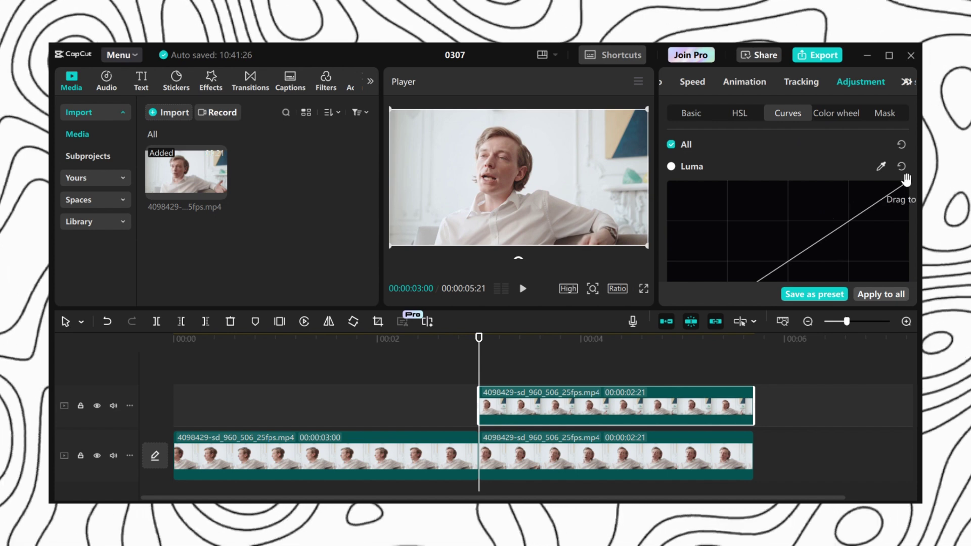
pyautogui.moveTo(909, 181); pyautogui.dragTo(908, 276)
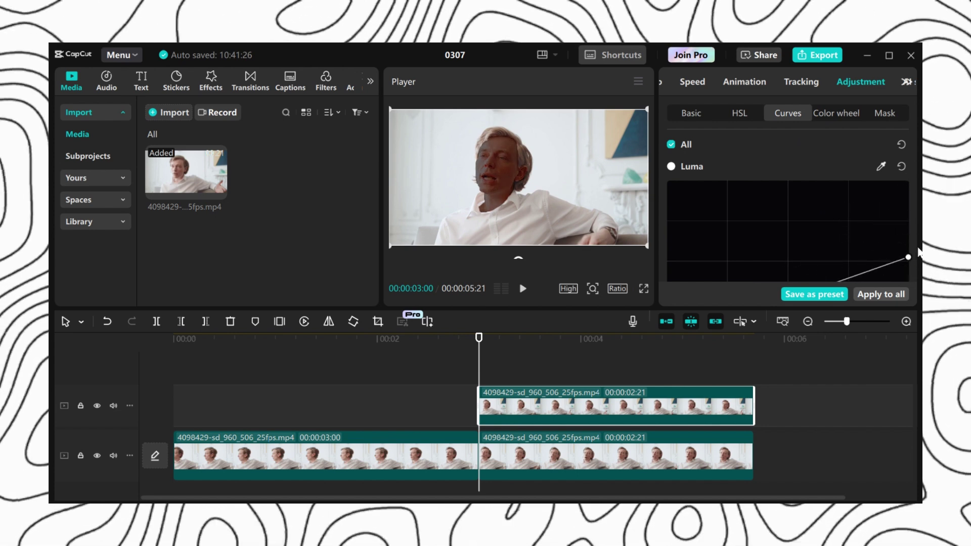
pyautogui.scroll(-10, 872, 238)
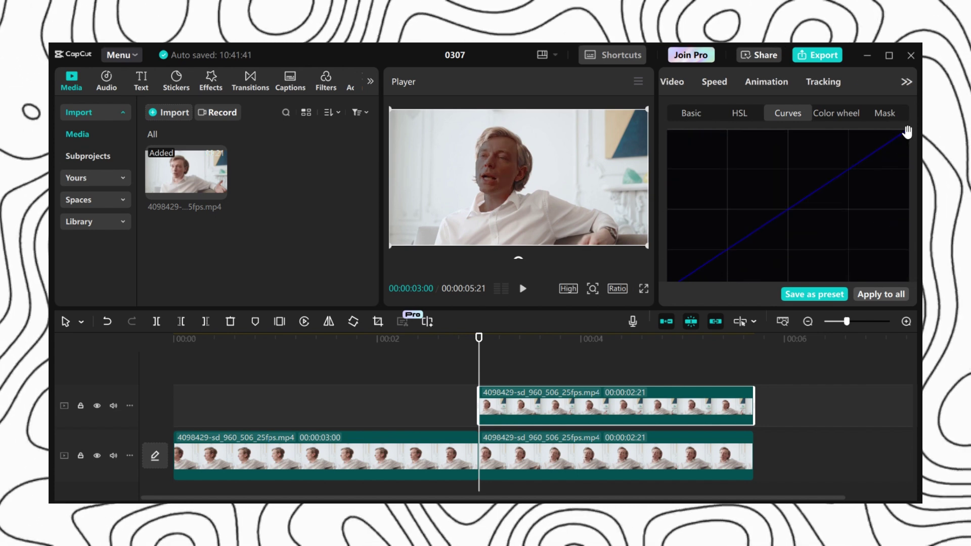
# - Lower the highlight ends of the blue and green curves to tint the face red, and raise the Luma curve's end back to full
pyautogui.moveTo(908, 131); pyautogui.dragTo(915, 328)
pyautogui.scroll(7, 900, 197)
pyautogui.scroll(-2, 900, 197)
pyautogui.moveTo(909, 190); pyautogui.dragTo(910, 284)
pyautogui.scroll(4, 906, 237)
pyautogui.moveTo(905, 237); pyautogui.dragTo(912, 159)
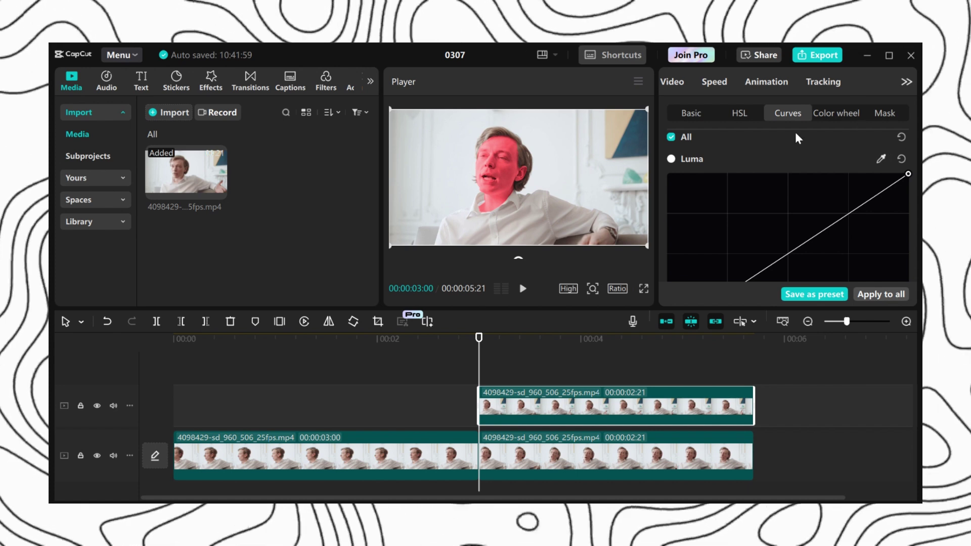
# - Add a mask to the upper clip and set its shape to Circle
pyautogui.click(821, 117)
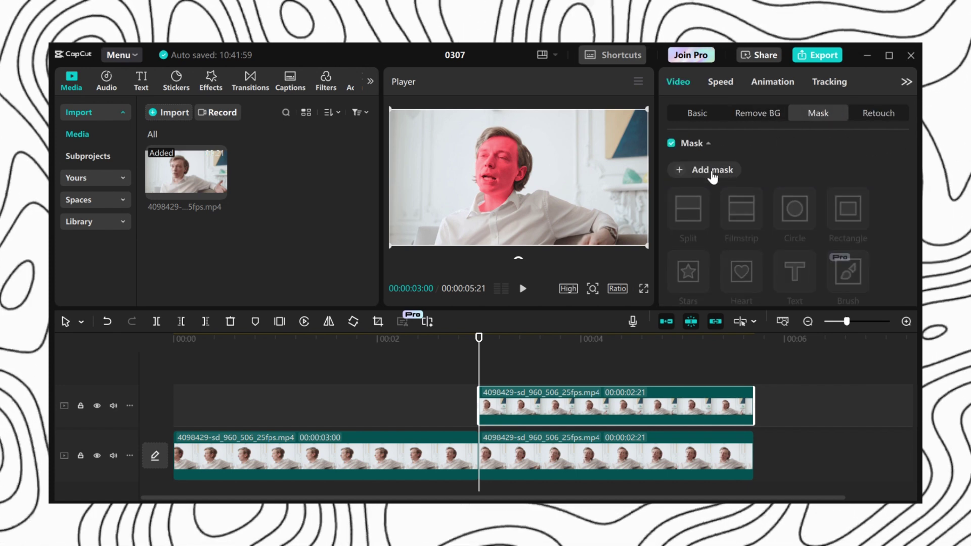
pyautogui.click(712, 172)
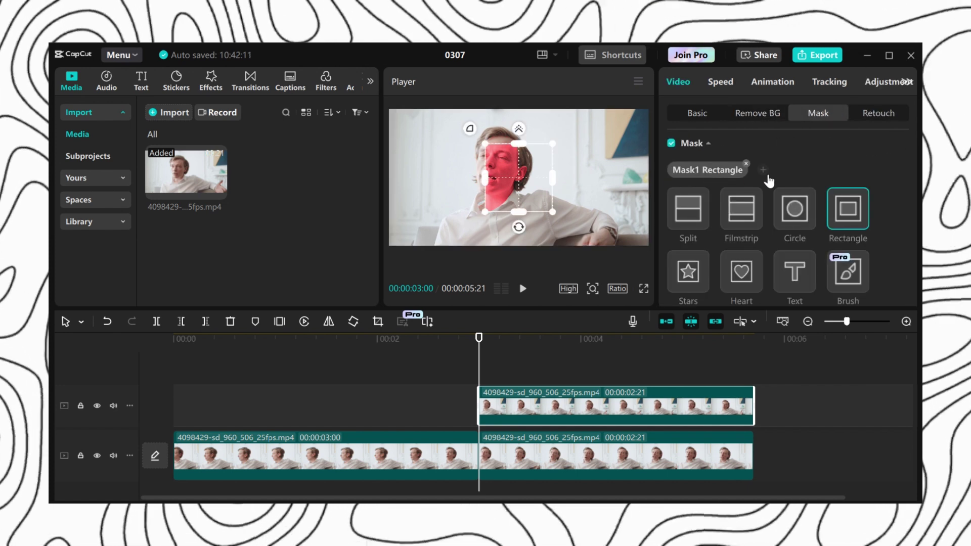
pyautogui.scroll(-1, 806, 206)
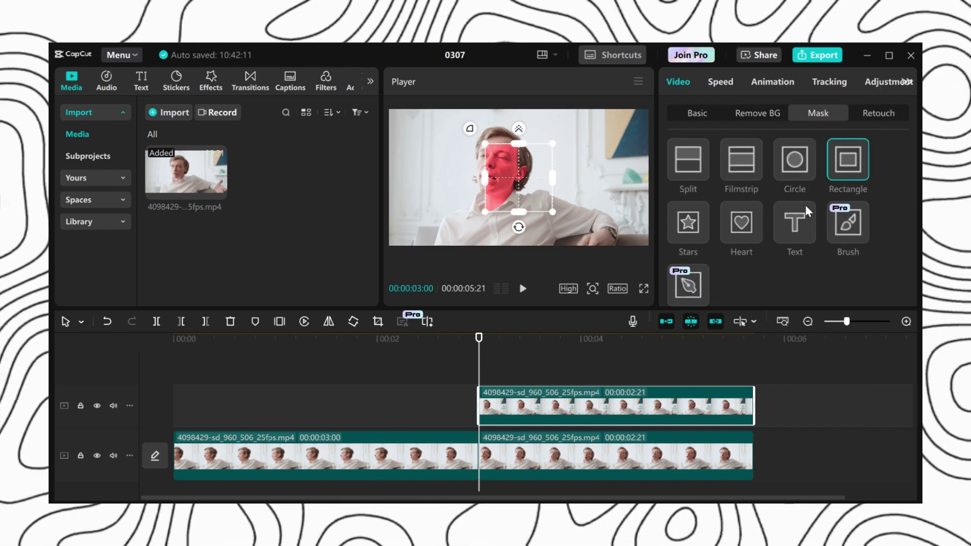
pyautogui.click(796, 167)
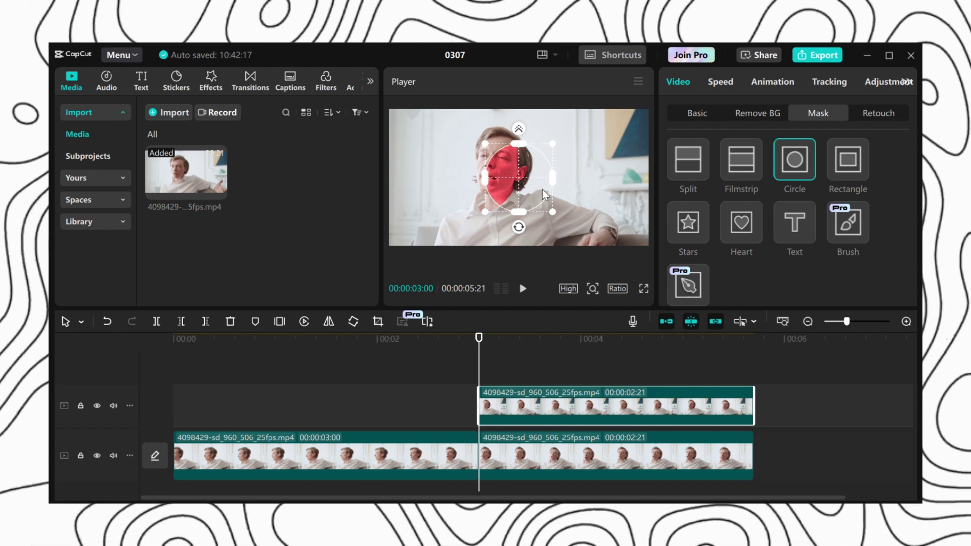
# - Reshape the circle mask into a narrow, tall oval that surrounds the man's face and neck
pyautogui.moveTo(523, 193); pyautogui.dragTo(500, 212)
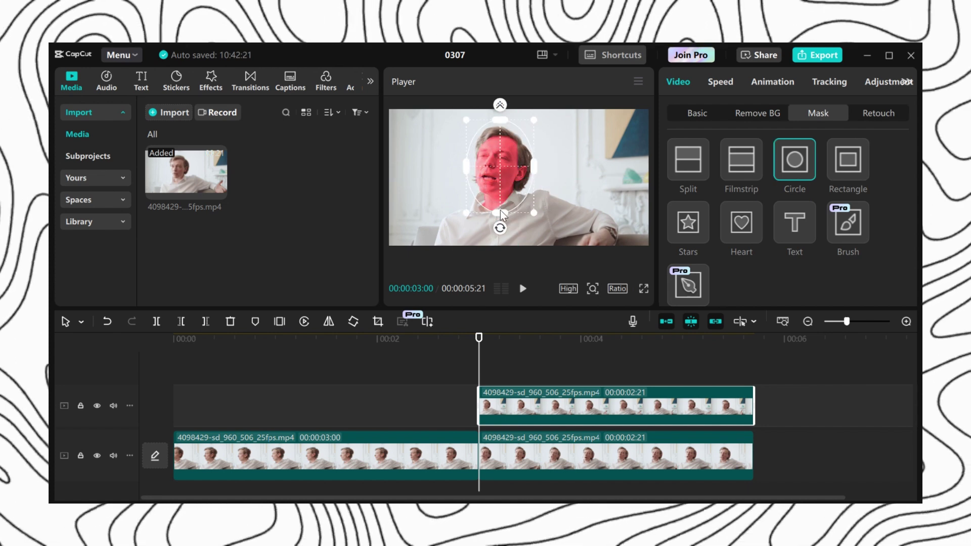
pyautogui.moveTo(467, 171); pyautogui.dragTo(525, 170)
pyautogui.moveTo(497, 109); pyautogui.dragTo(513, 96)
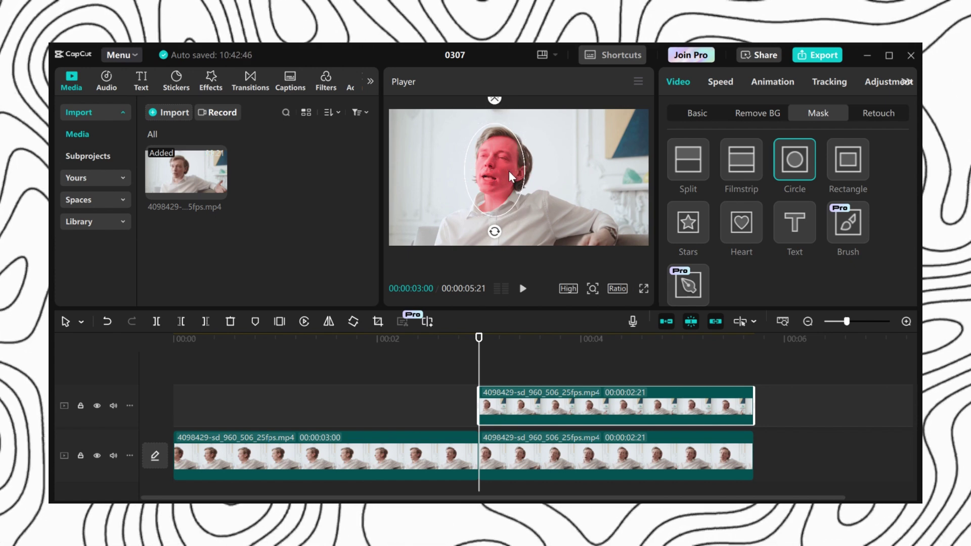
# - Move the oval mask below the neck to X -122, Y -253 and add a keyframe for all mask settings at 00:00:03:00
pyautogui.moveTo(492, 200); pyautogui.dragTo(493, 220)
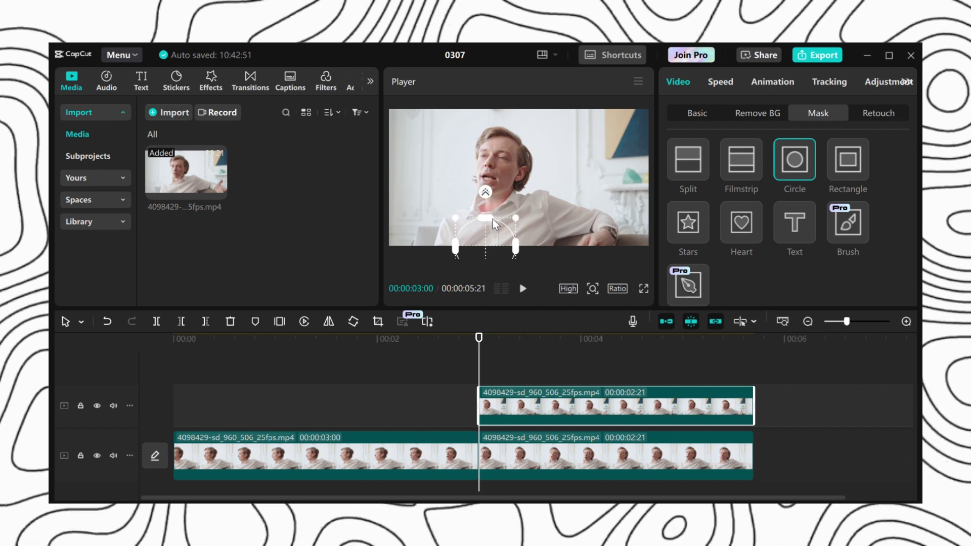
pyautogui.scroll(-2, 807, 225)
pyautogui.scroll(-1, 823, 241)
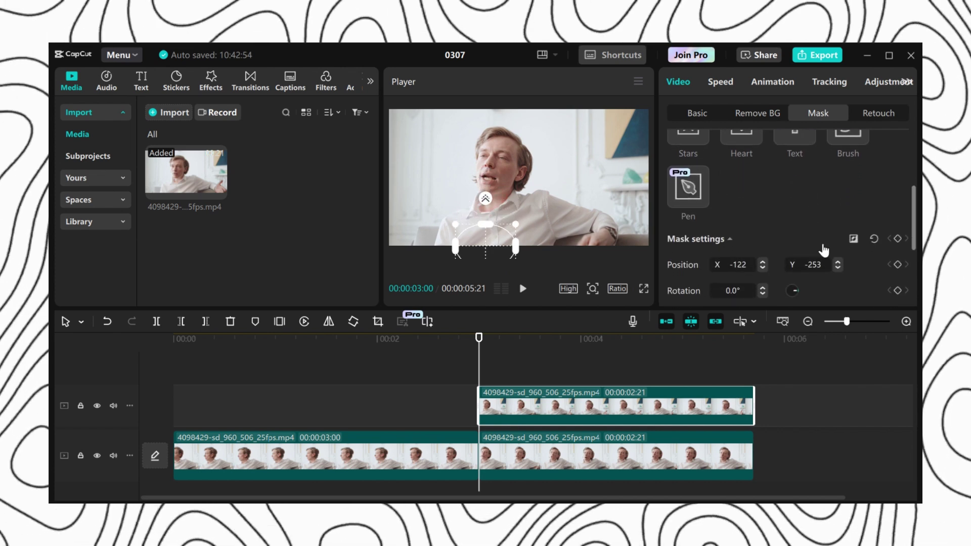
pyautogui.click(897, 239)
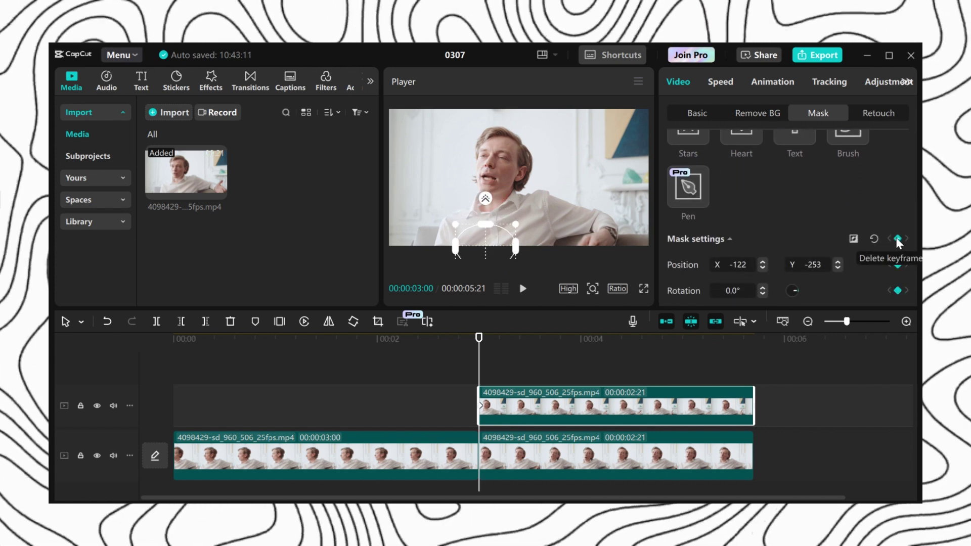
# - At 00:00:03:16, move the mask up over the face and widen it slightly to keyframe it, and scrub back through the rising tint
pyautogui.click(502, 357)
pyautogui.moveTo(502, 357); pyautogui.dragTo(536, 366)
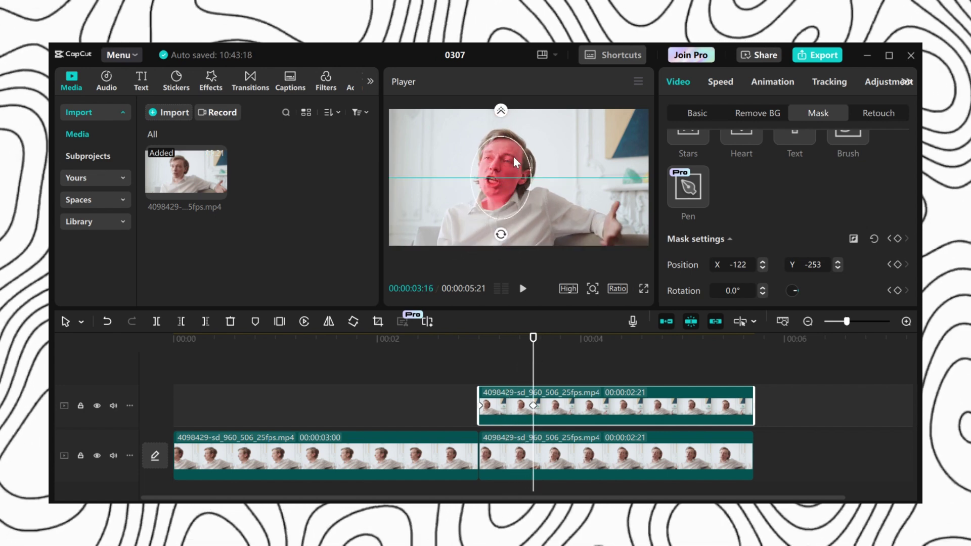
pyautogui.moveTo(514, 156); pyautogui.dragTo(527, 220)
pyautogui.click(502, 358)
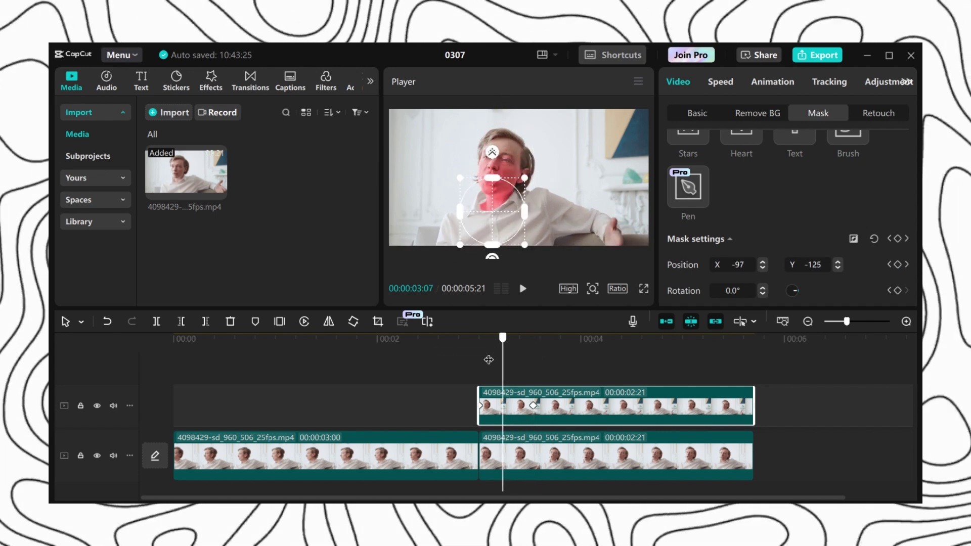
# - Preview the rising tint, shift the upper clip's second mask keyframe later to just short of the clip's end, and replay the clip
pyautogui.click(522, 289)
pyautogui.moveTo(489, 360); pyautogui.dragTo(717, 406)
pyautogui.click(423, 351)
pyautogui.press('space')
pyautogui.press('space')
pyautogui.click(479, 368)
pyautogui.click(480, 351)
pyautogui.press('space')
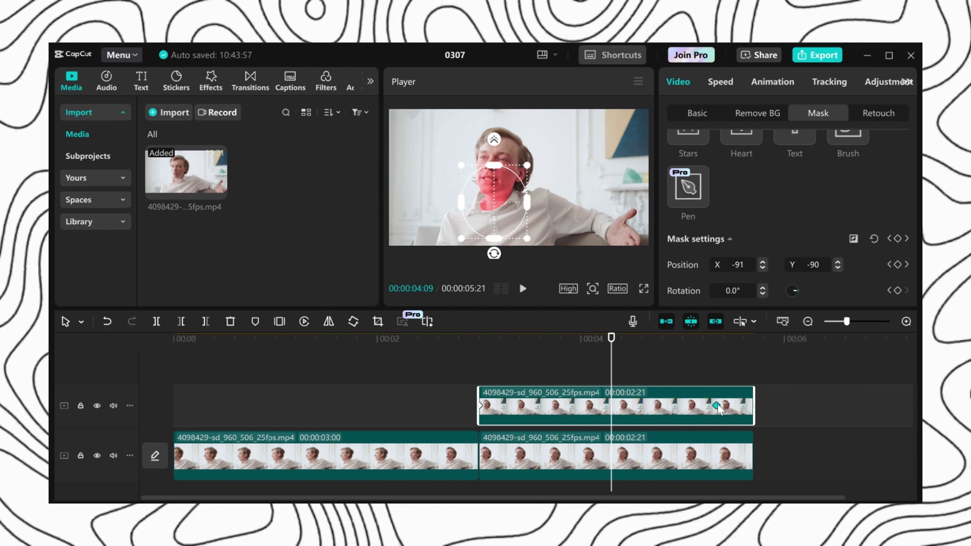
pyautogui.press('space')
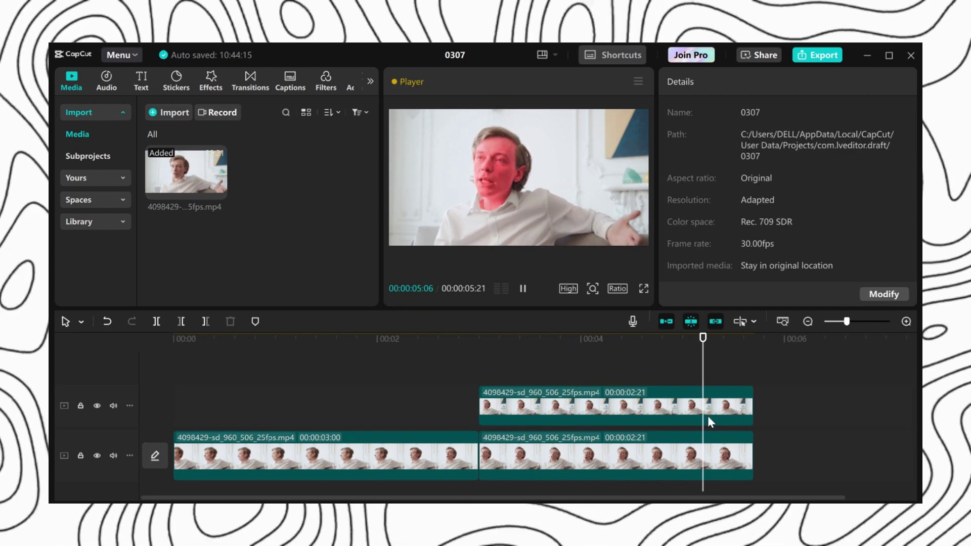
# - Move the upper clip's second mask keyframe to the very end of the clip and check the last frames
pyautogui.click(720, 416)
pyautogui.click(751, 406)
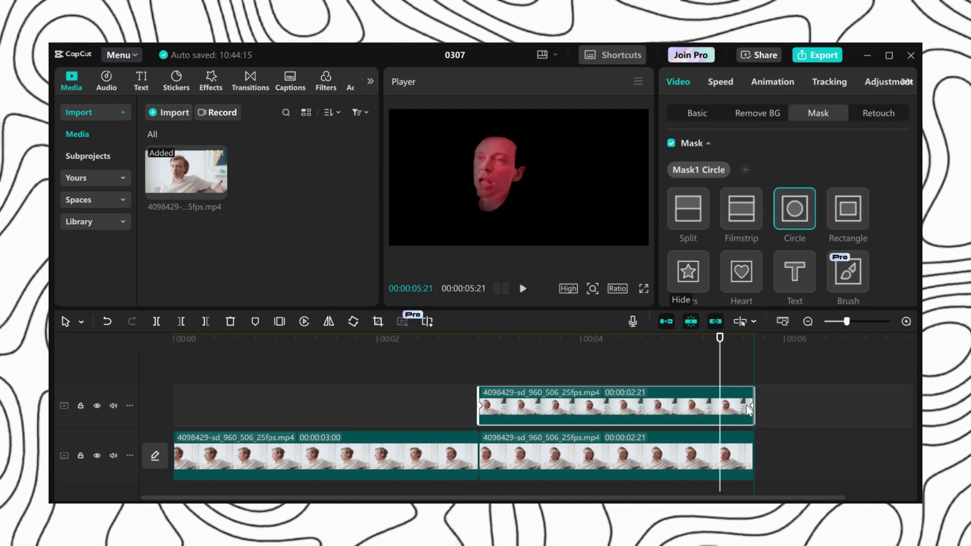
pyautogui.moveTo(729, 359); pyautogui.dragTo(743, 359)
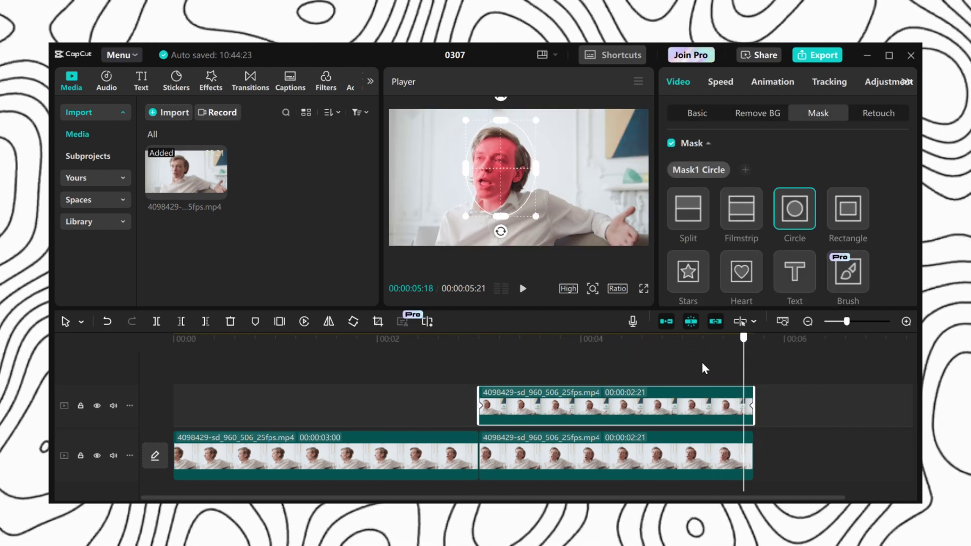
# - Show the upper clip's keyframe animation graphs, extend the clip slightly past the last keyframe, and bring up the mask's Position X graph
pyautogui.click(646, 415)
pyautogui.rightClick(653, 412)
pyautogui.click(708, 488)
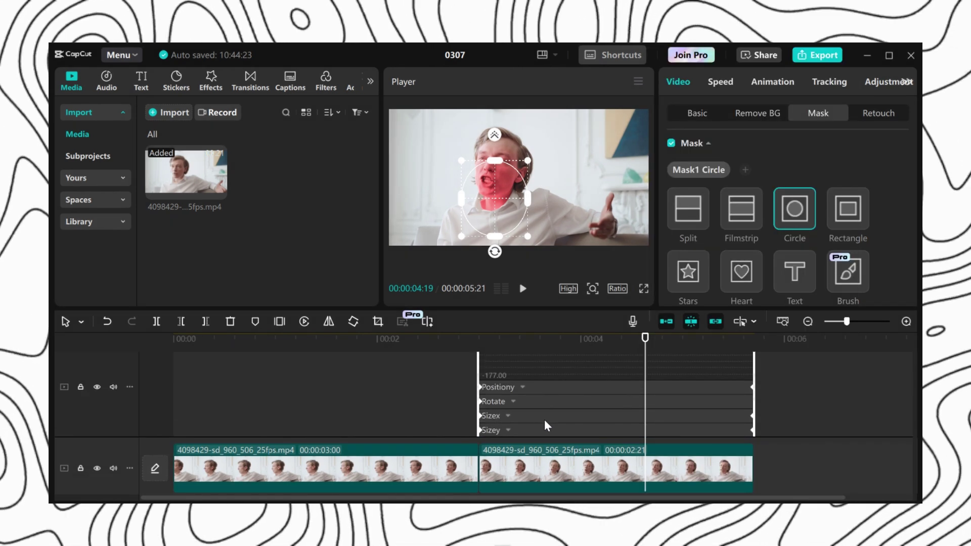
pyautogui.scroll(2, 544, 420)
pyautogui.scroll(-4, 542, 407)
pyautogui.moveTo(752, 417); pyautogui.dragTo(768, 417)
pyautogui.click(754, 405)
pyautogui.scroll(3, 691, 405)
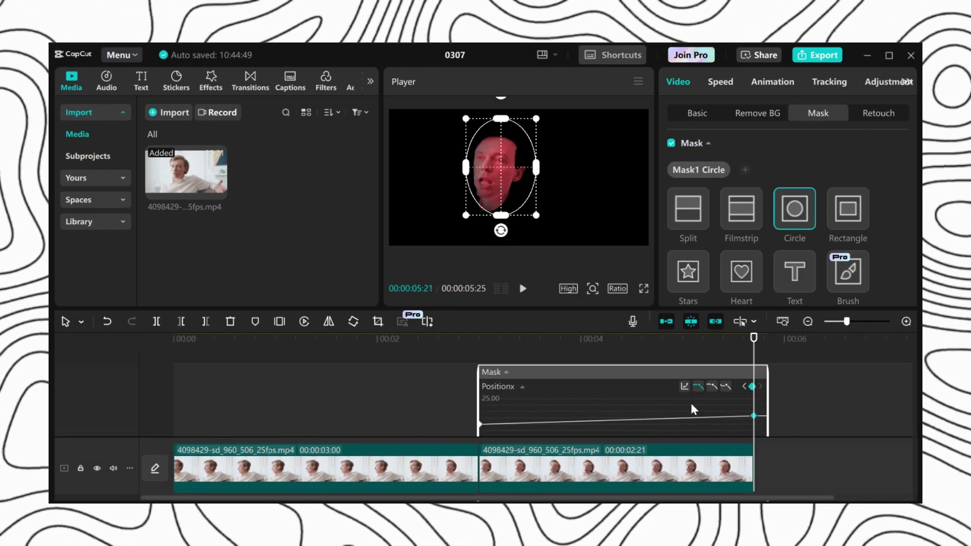
# - Ease the mask's animation curves so they level off toward the last keyframe, with the upper clip ending level with the lower clip
pyautogui.click(685, 386)
pyautogui.click(476, 405)
pyautogui.click(662, 286)
pyautogui.scroll(-2, 610, 410)
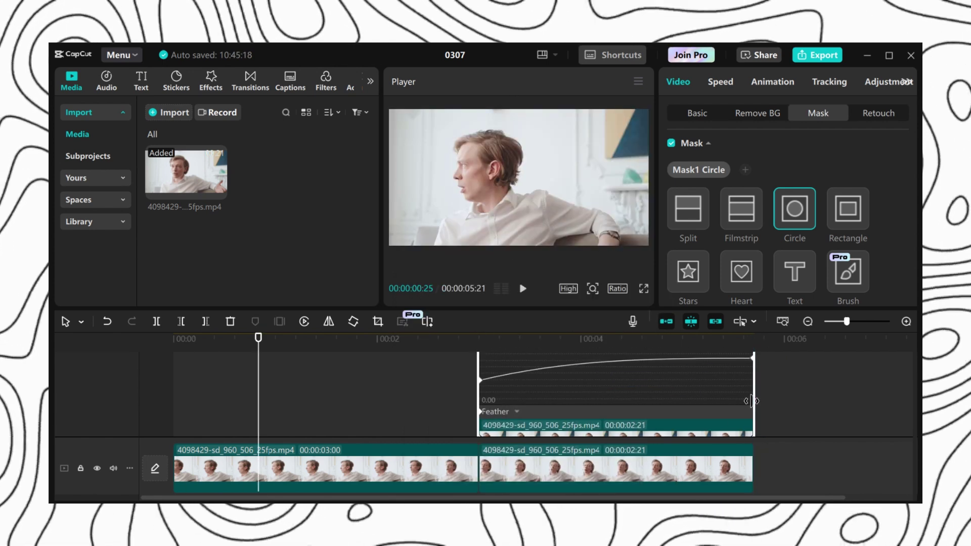
# - Hide the upper clip's variable speed animation graphs and play the finished red-face effect
pyautogui.scroll(2, 584, 405)
pyautogui.scroll(-3, 607, 410)
pyautogui.rightClick(624, 423)
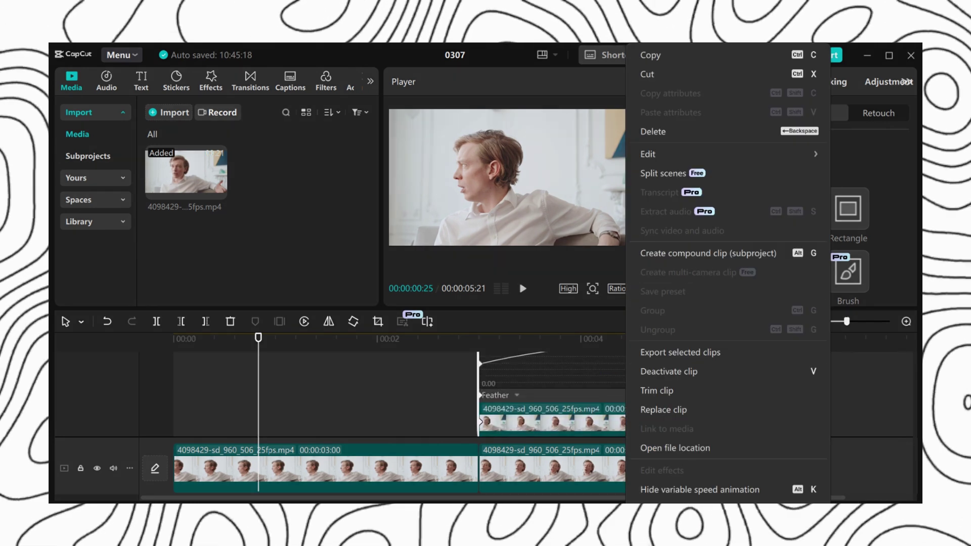
pyautogui.click(696, 488)
pyautogui.press('space')
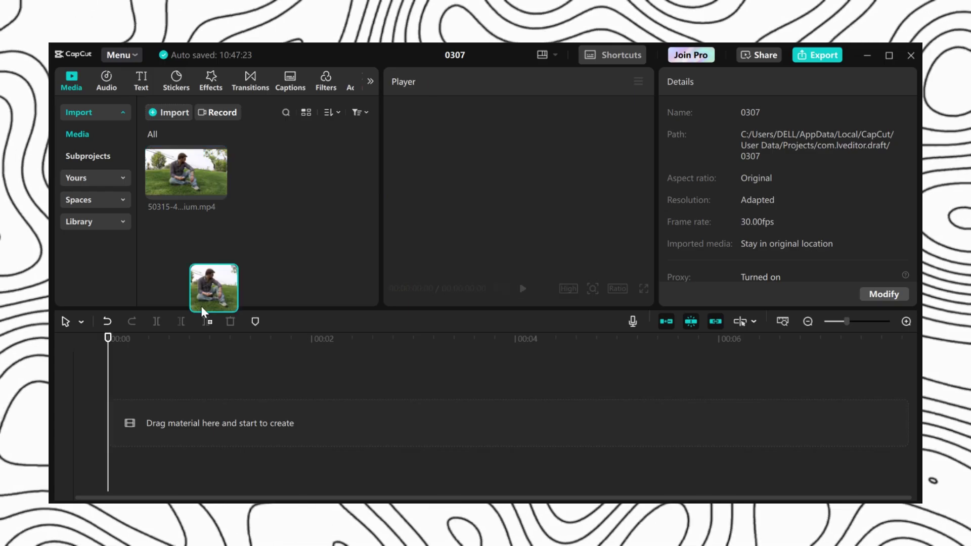
# - Add the imported clip of the man sitting on the grass to the timeline and place the playhead at 00:00:02:14
pyautogui.moveTo(201, 306); pyautogui.dragTo(208, 409)
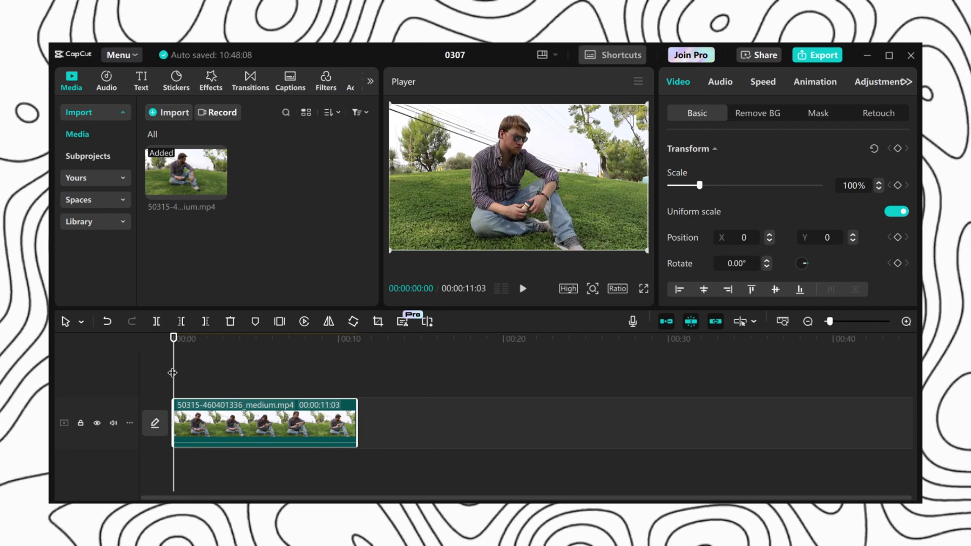
pyautogui.click(217, 389)
pyautogui.click(214, 388)
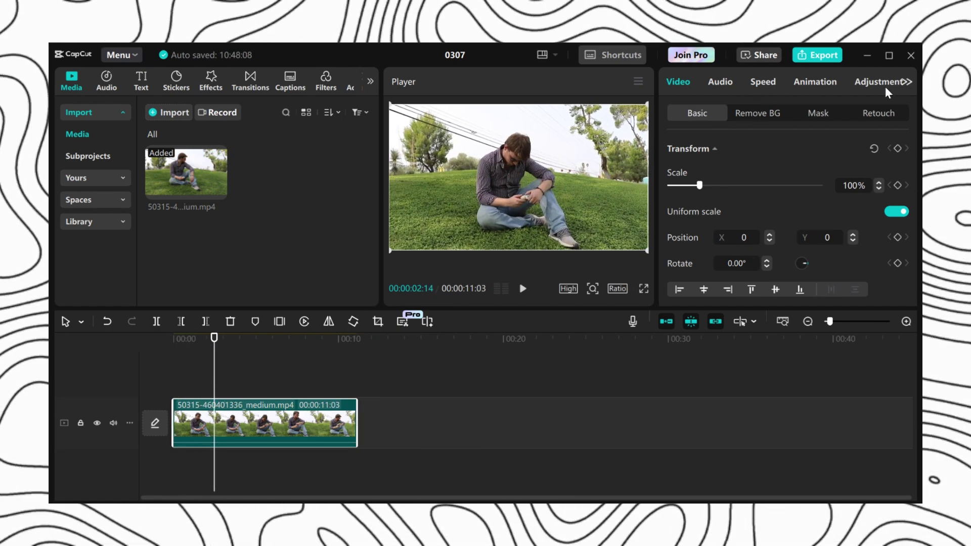
# - Keyframe the clip's Saturation adjustment at 0 at 00:00:02:14 and at -50 at 00:00:07:03
pyautogui.click(884, 83)
pyautogui.scroll(-8, 746, 175)
pyautogui.scroll(3, 746, 176)
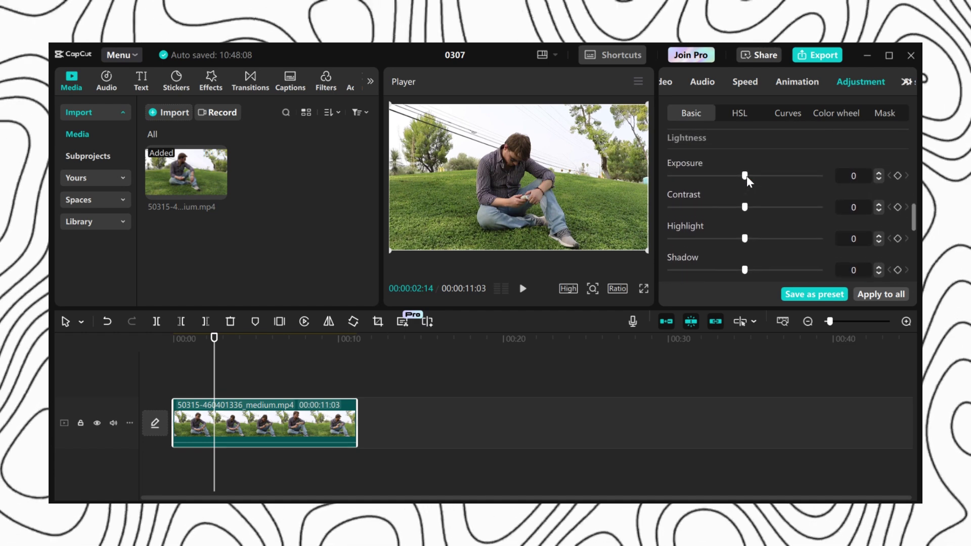
pyautogui.click(897, 150)
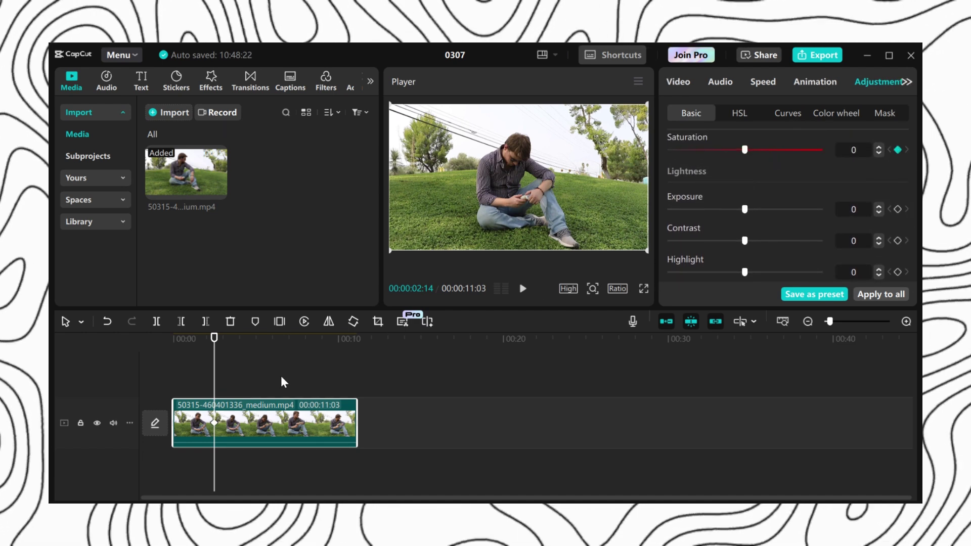
pyautogui.moveTo(214, 394); pyautogui.dragTo(293, 395)
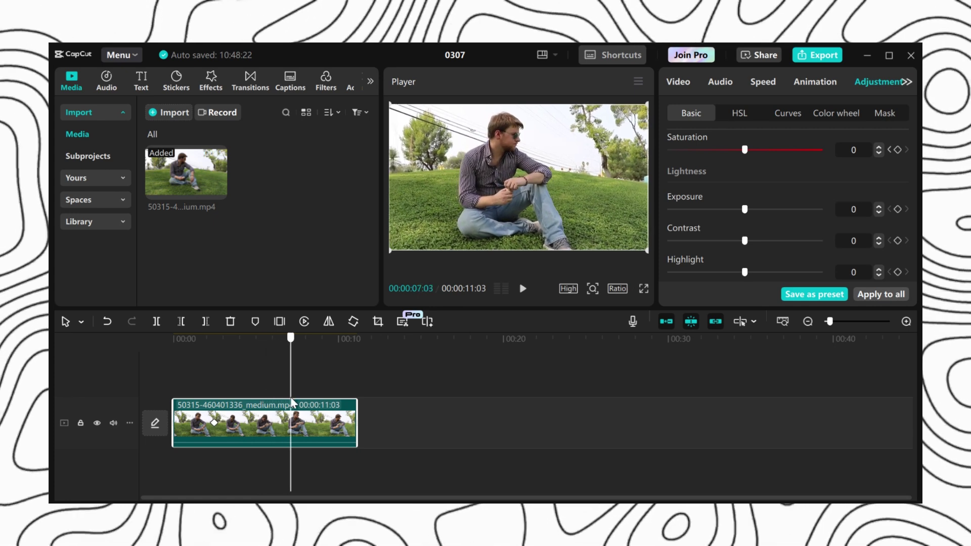
pyautogui.moveTo(735, 154); pyautogui.dragTo(667, 156)
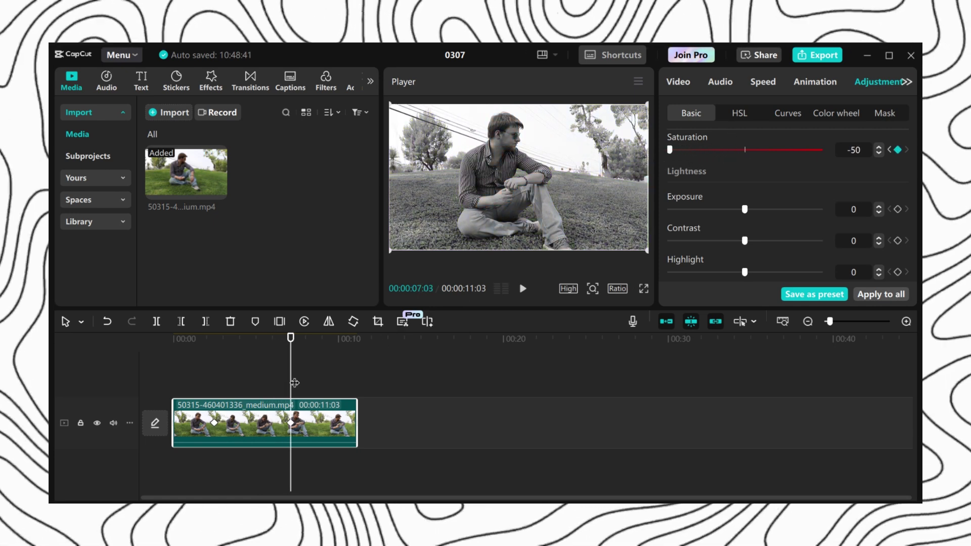
# - Move the -50 Saturation keyframe earlier to about 00:00:04:14 and play the fade to black and white
pyautogui.click(210, 382)
pyautogui.click(211, 383)
pyautogui.press('space')
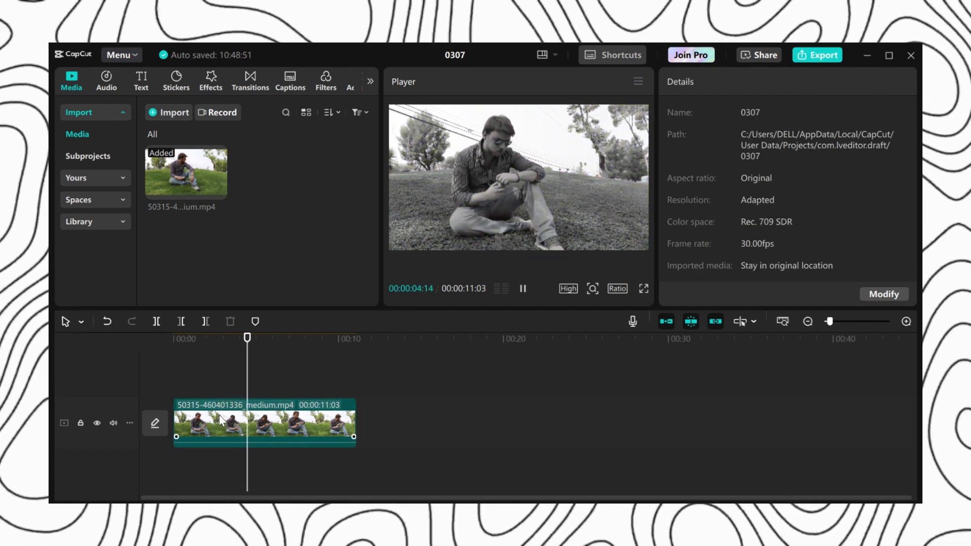
pyautogui.press('space')
pyautogui.click(259, 431)
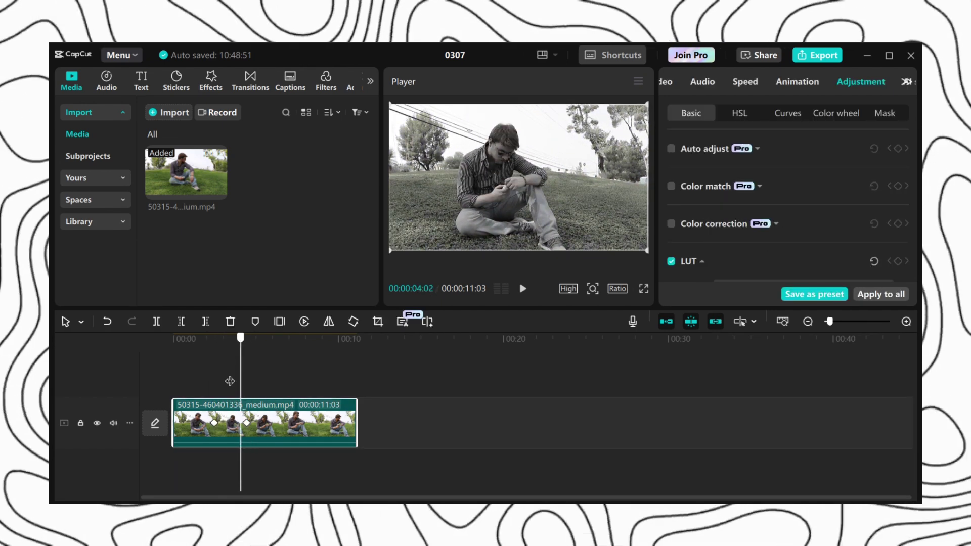